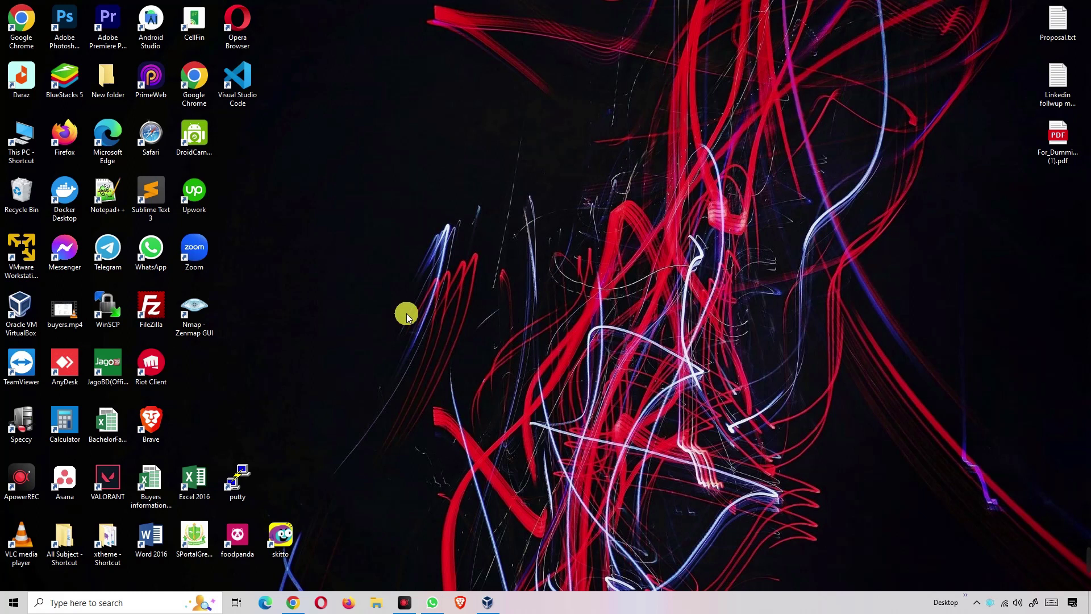
Step: Launch VMware Workstation 17 Player from its desktop shortcut and move the window right
{"action": "left_click", "coordinate": [26, 256]}
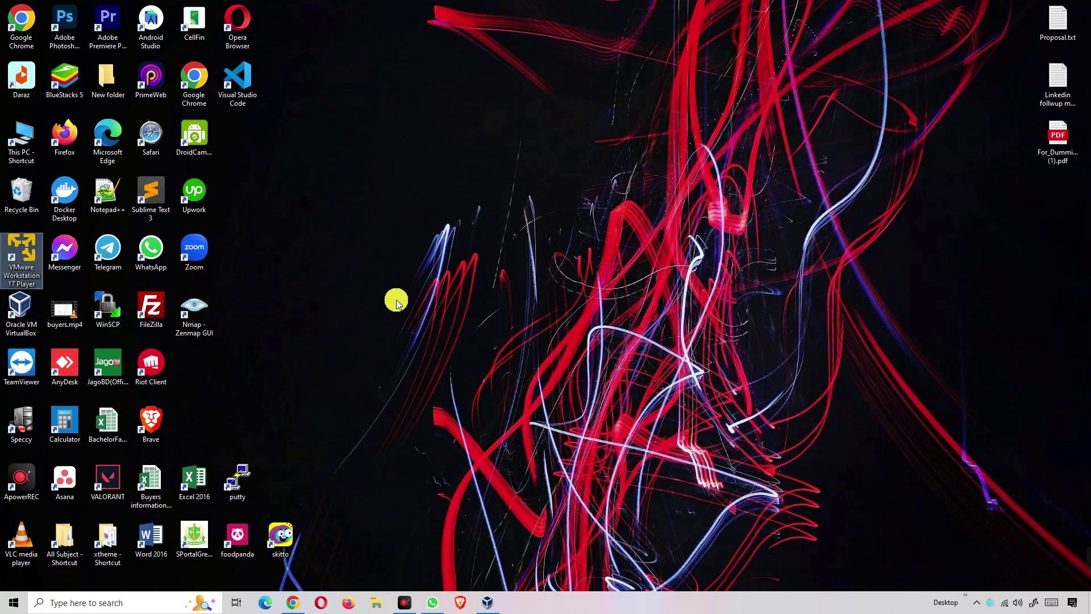
{"action": "left_click_drag", "start_coordinate": [409, 129], "coordinate": [651, 127]}
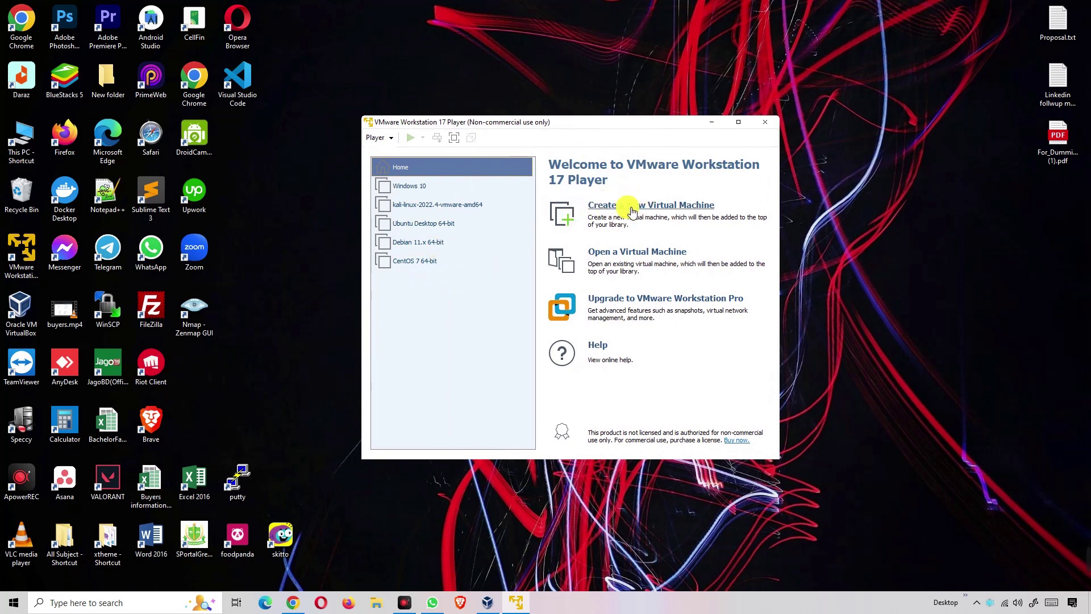
Step: Create a new virtual machine from the ubuntu-22.04-desktop-amd64.iso installer disc image
{"action": "left_click", "coordinate": [660, 205]}
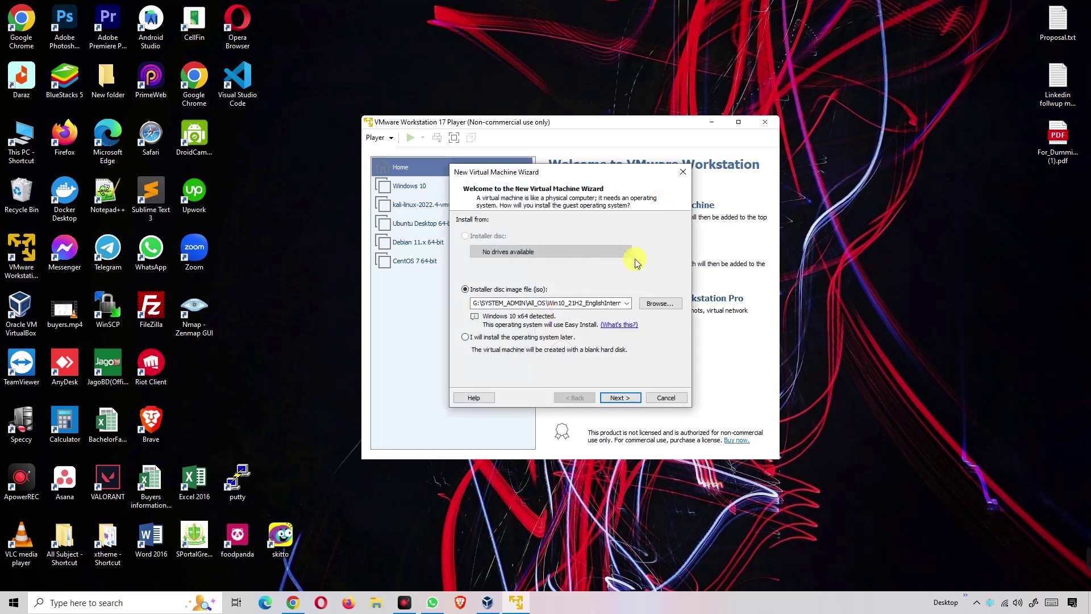
{"action": "left_click", "coordinate": [654, 304]}
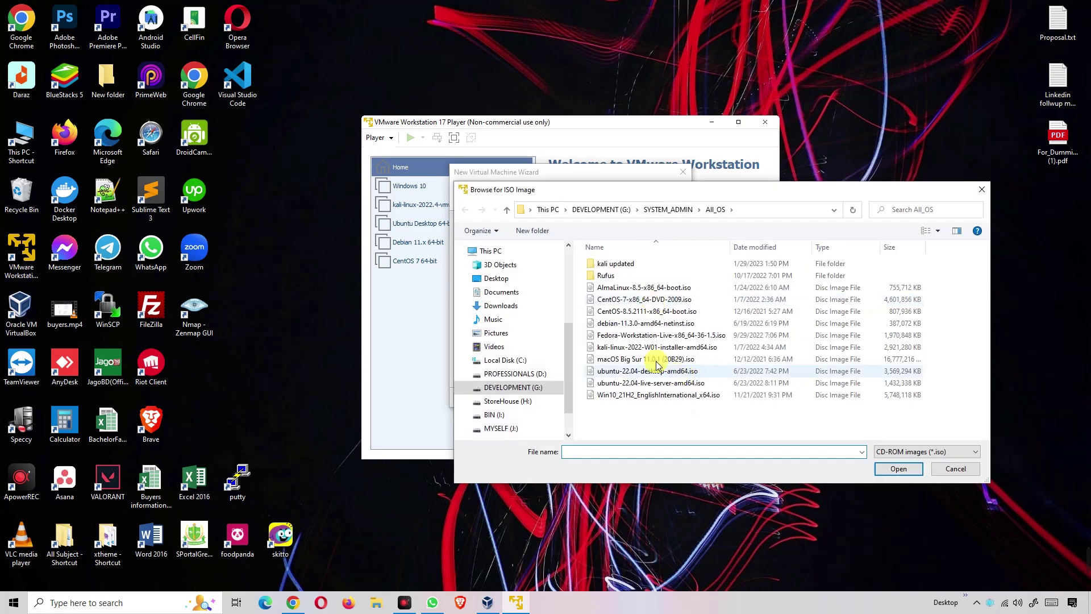
{"action": "left_click", "coordinate": [614, 373]}
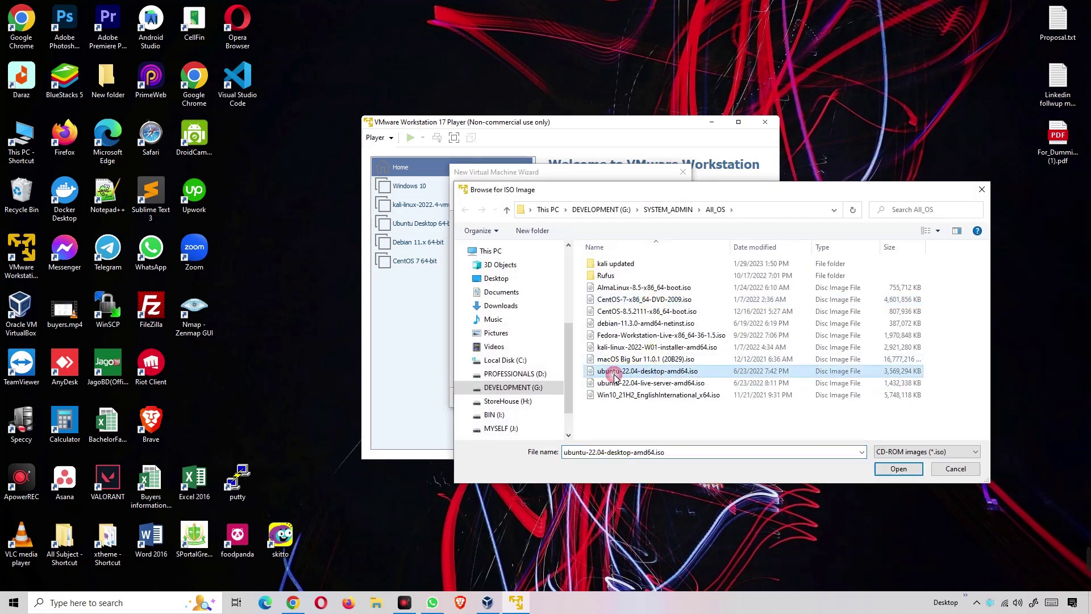
{"action": "left_click", "coordinate": [898, 471]}
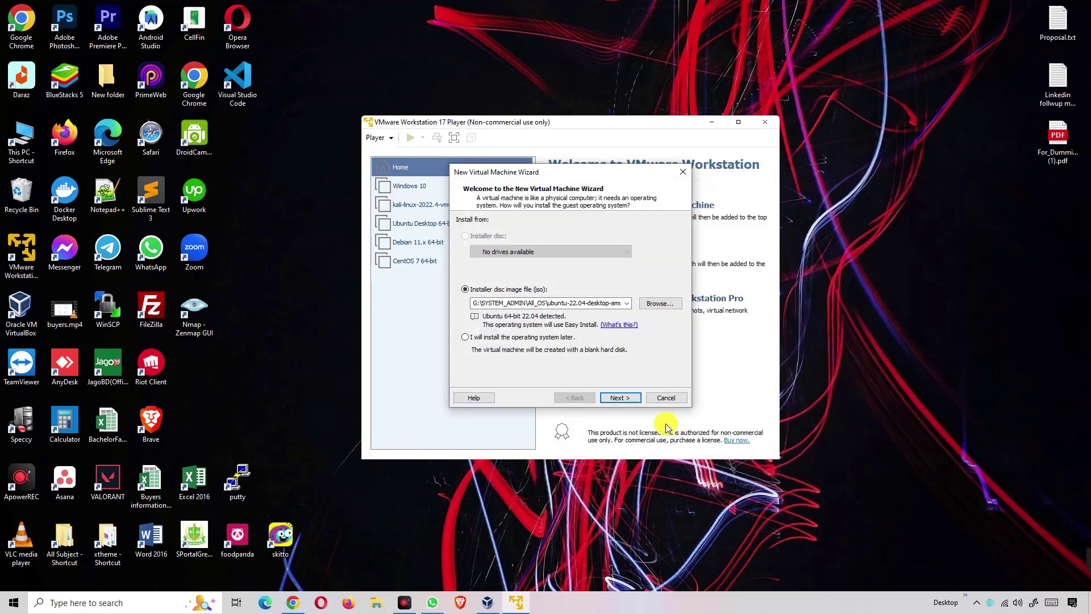
Step: Enter the Linux full name, user name, password and matching confirmation for Easy Install
{"action": "left_click", "coordinate": [618, 400]}
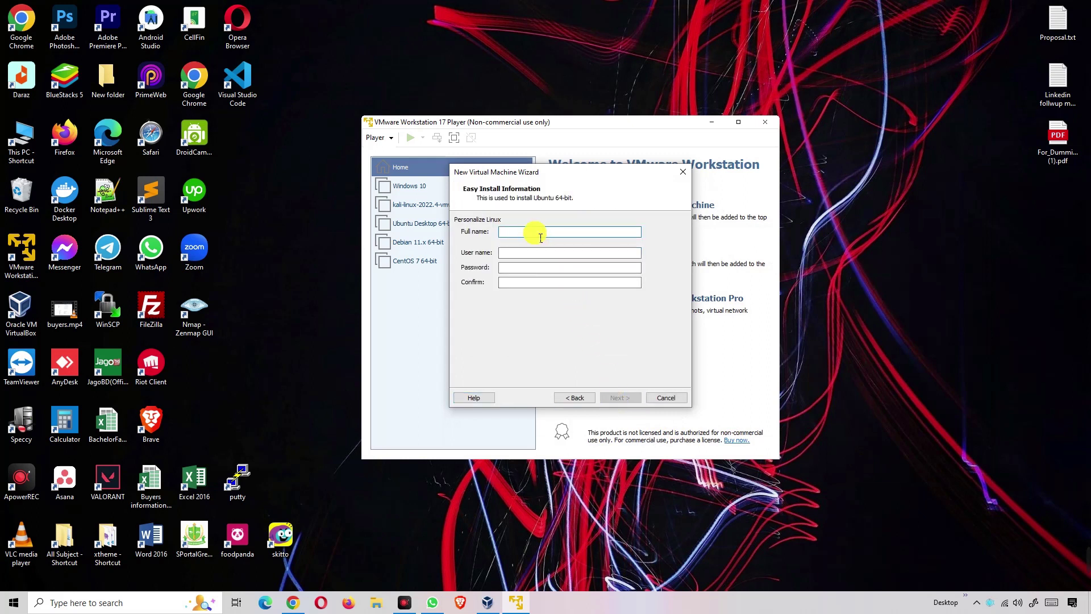
{"action": "type", "text": "Arif Billah"}
{"action": "left_click", "coordinate": [534, 253]}
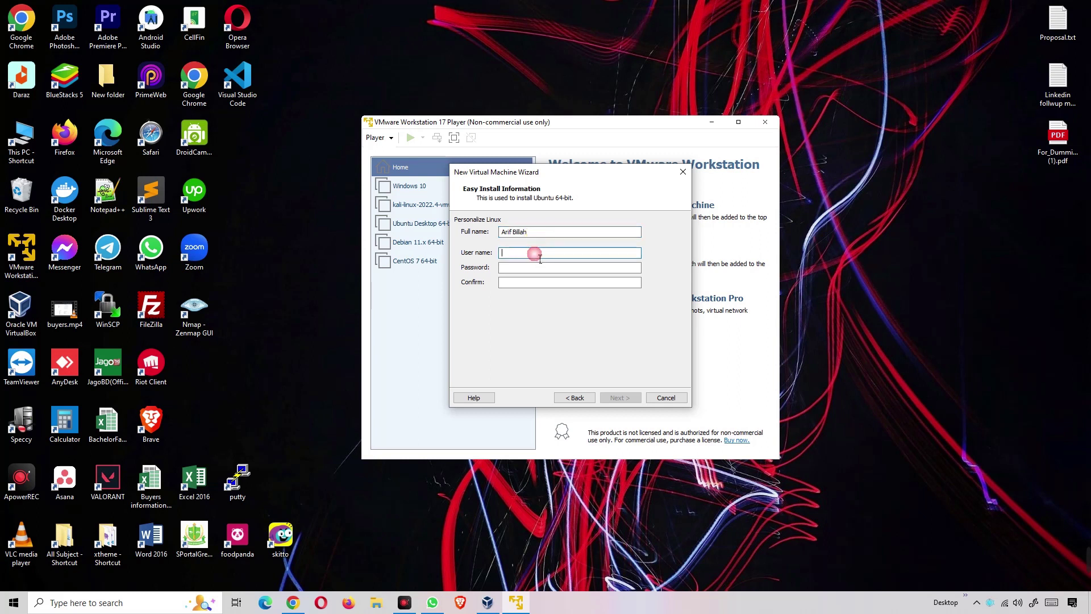
{"action": "type", "text": "arif"}
{"action": "left_click", "coordinate": [538, 268]}
{"action": "type", "text": "••"}
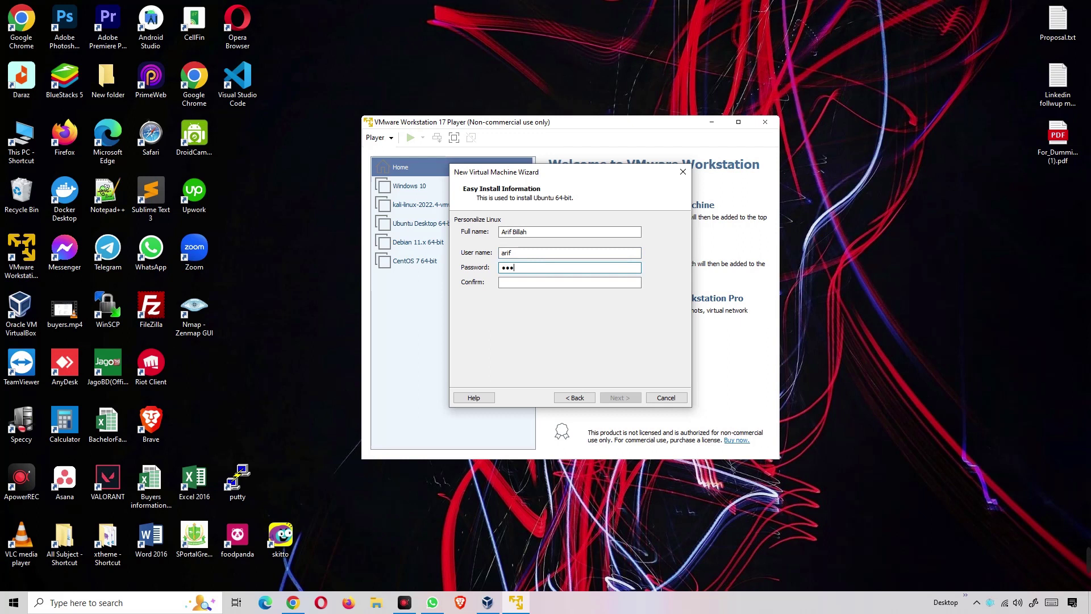
{"action": "type", "text": "•"}
{"action": "left_click", "coordinate": [542, 282]}
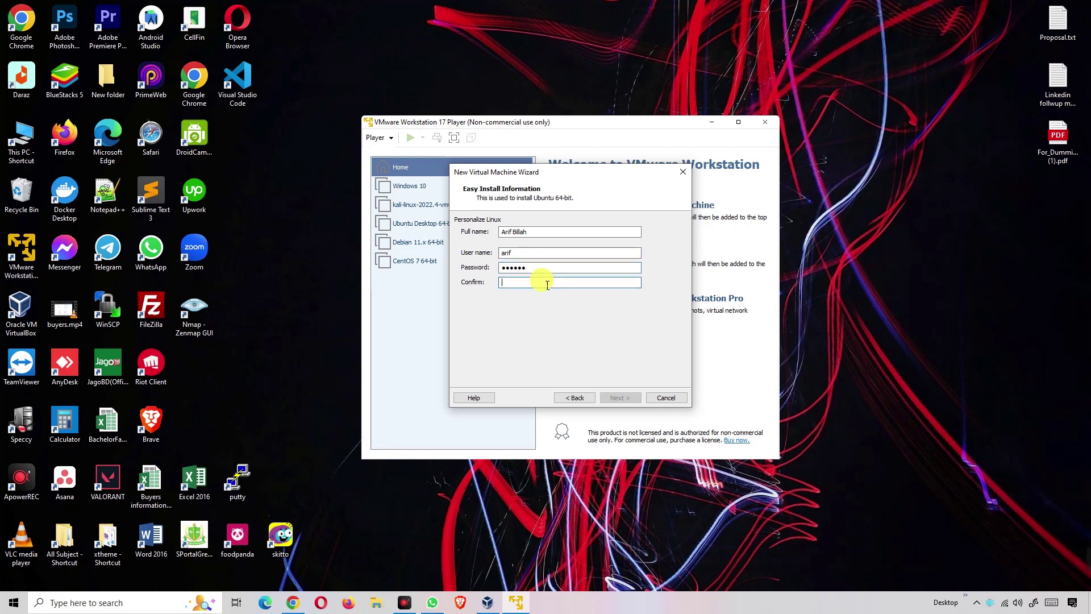
{"action": "type", "text": "•••"}
{"action": "left_click", "coordinate": [619, 398]}
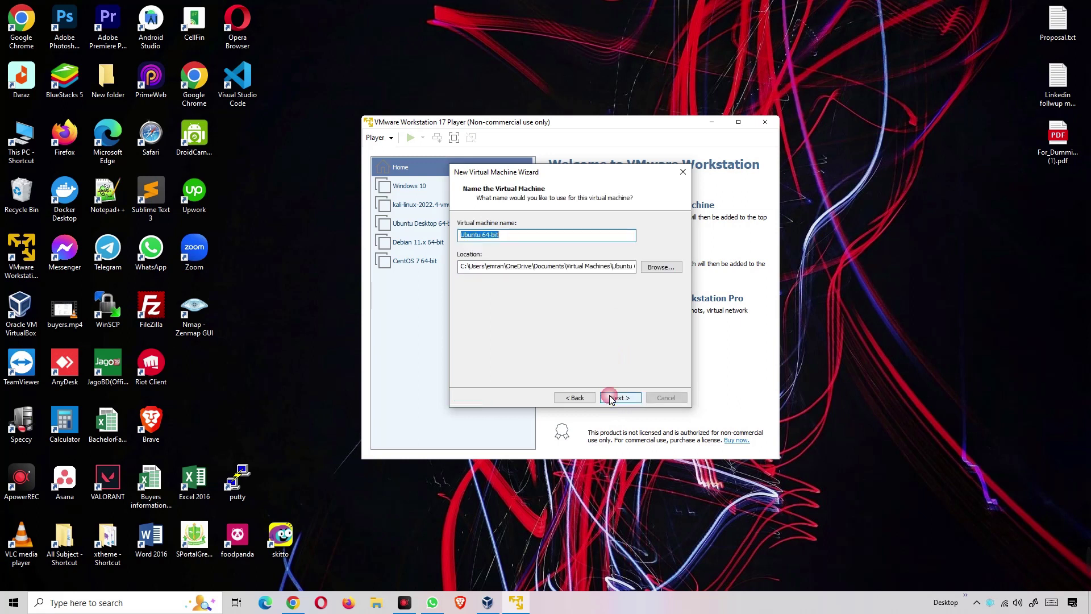
{"action": "left_click", "coordinate": [509, 235]}
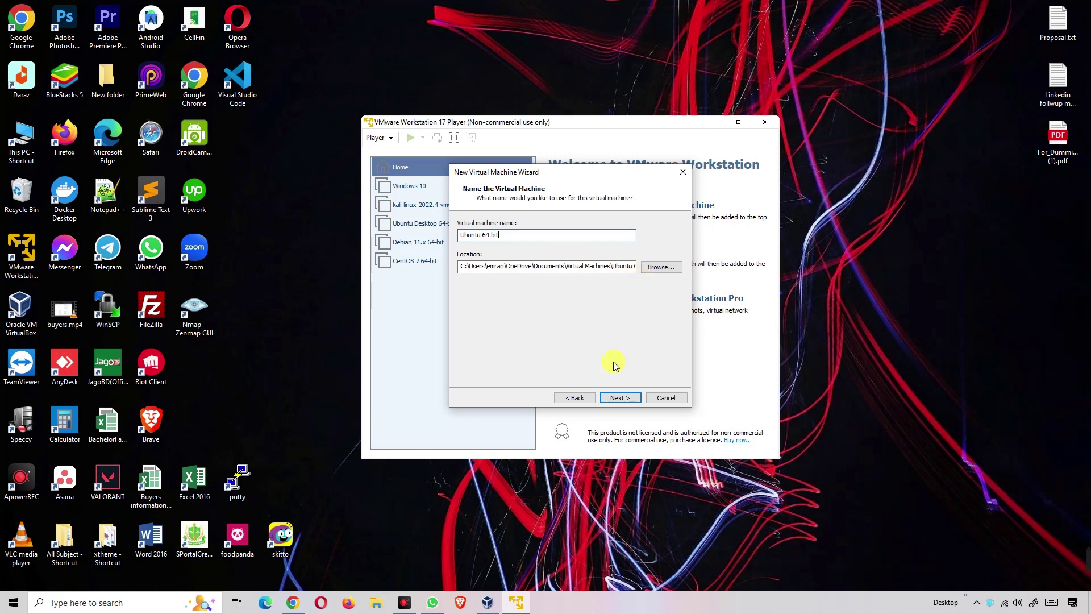
Step: Give the virtual disk a 20 GB maximum size, stored as a single file
{"action": "left_click", "coordinate": [623, 399]}
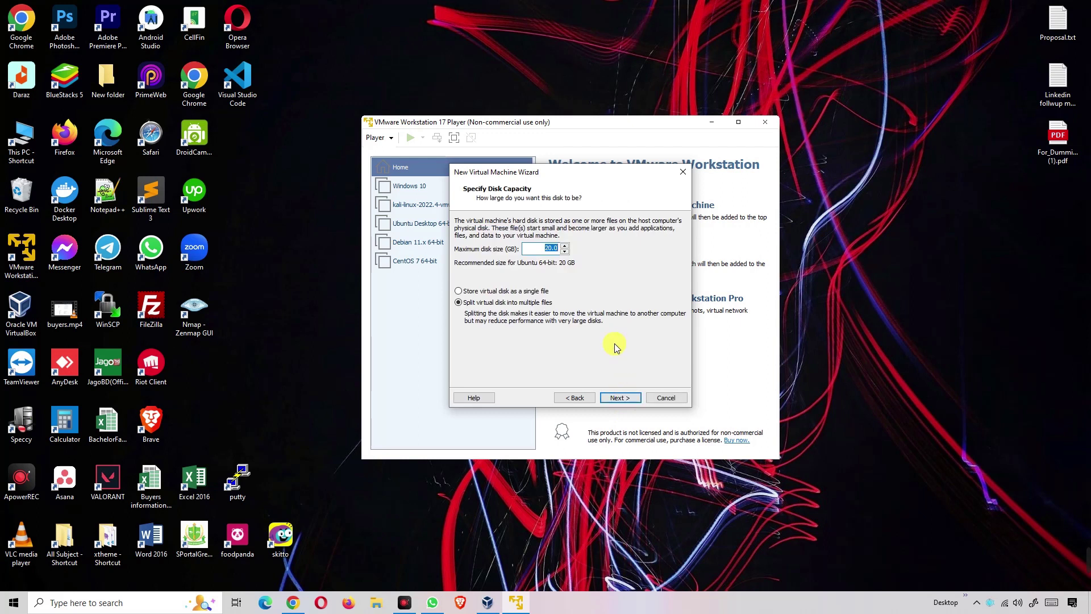
{"action": "left_click", "coordinate": [551, 249]}
{"action": "type", "text": "30.0"}
{"action": "key", "text": "BackSpace"}
{"action": "type", "text": "20.0"}
{"action": "left_click", "coordinate": [479, 292]}
{"action": "left_click", "coordinate": [620, 397]}
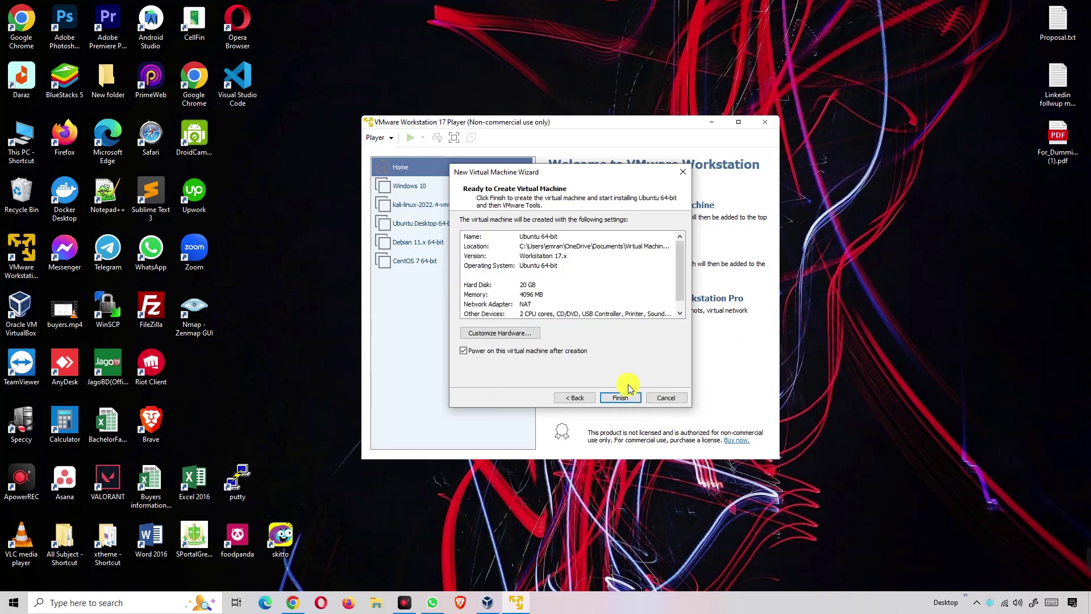
{"action": "scroll", "coordinate": [554, 276], "scroll_direction": "down", "scroll_amount": 1}
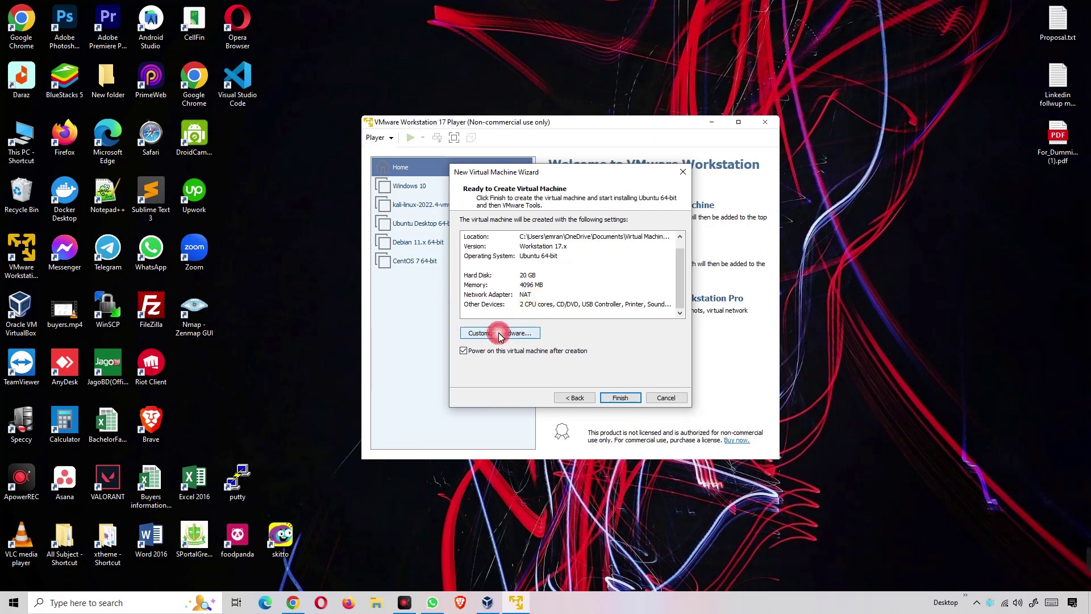
Step: Set the Processors hardware setting to 4 cores in Customize Hardware
{"action": "left_click", "coordinate": [500, 335]}
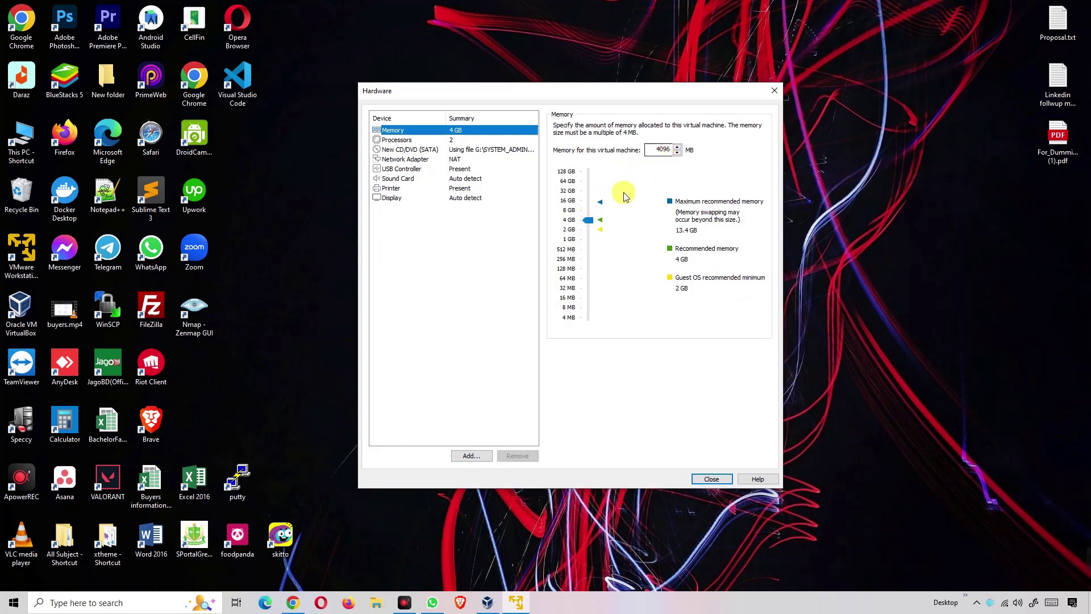
{"action": "left_click", "coordinate": [458, 140]}
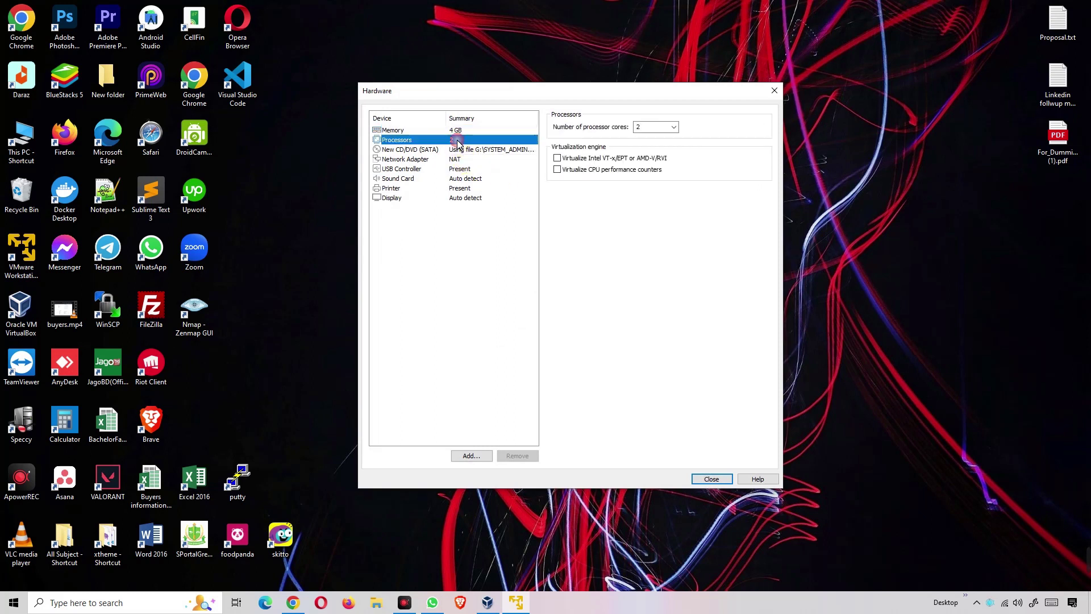
{"action": "left_click", "coordinate": [656, 127]}
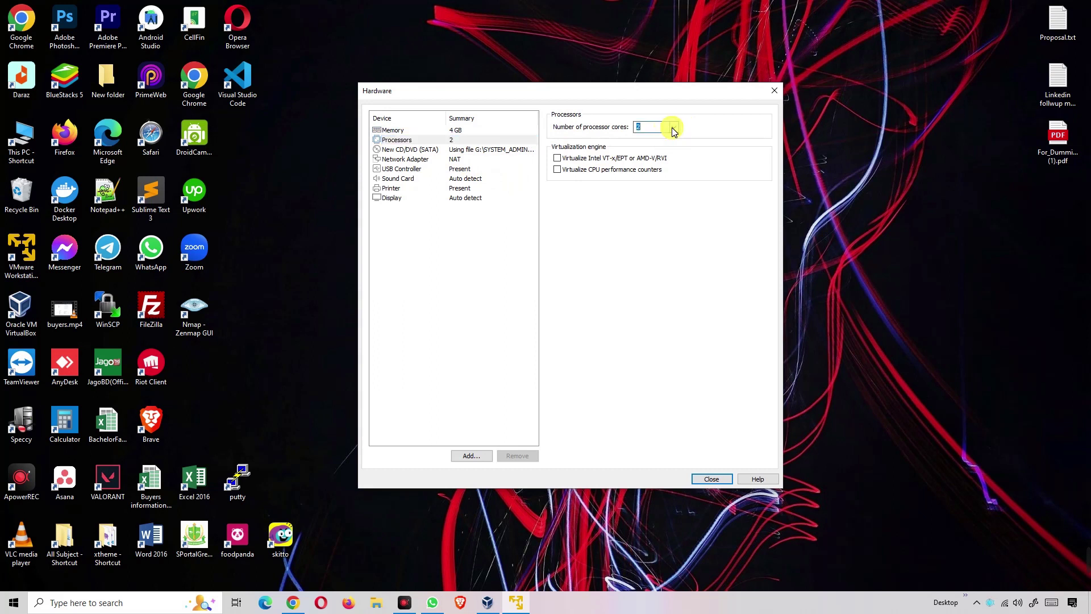
{"action": "left_click", "coordinate": [673, 128]}
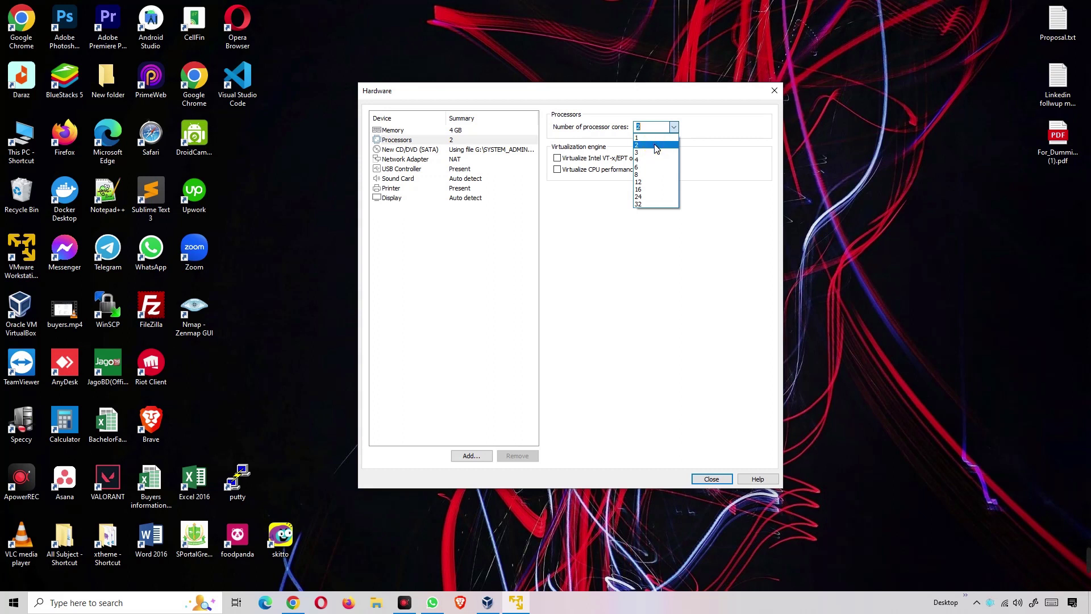
{"action": "left_click", "coordinate": [655, 147]}
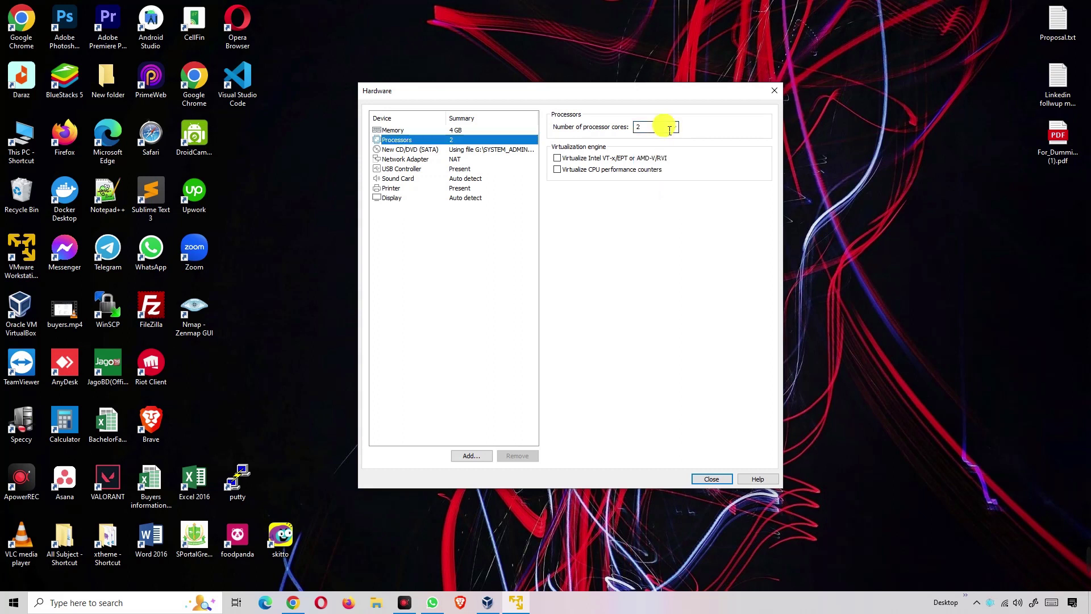
{"action": "left_click", "coordinate": [671, 129]}
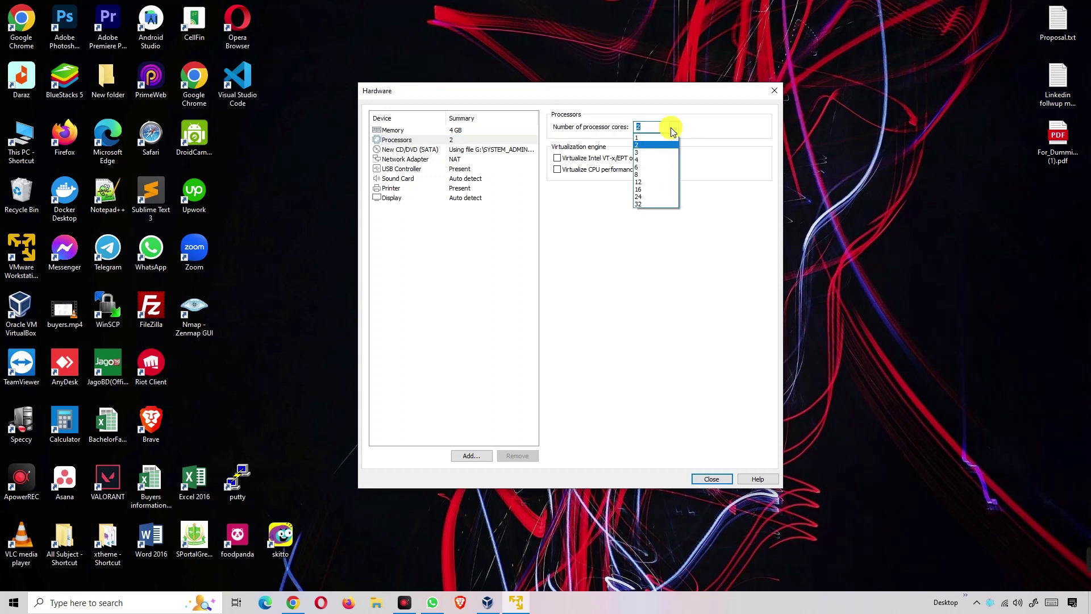
{"action": "left_click", "coordinate": [654, 161]}
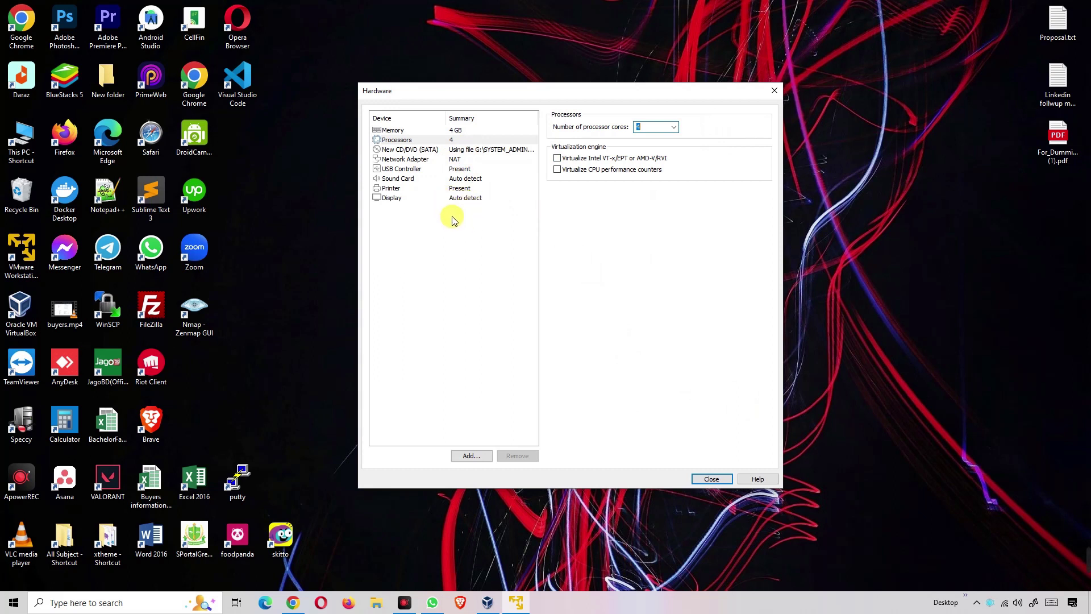
{"action": "left_click", "coordinate": [711, 479]}
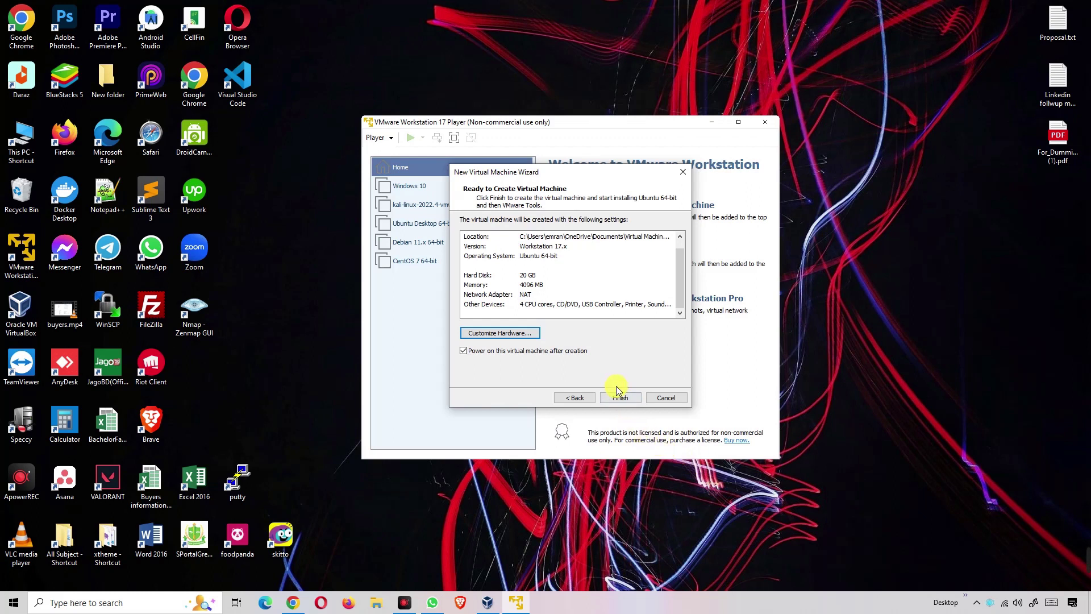
Step: Finish the wizard to power on the VM, dismiss the Easy Install notice, and reposition the window
{"action": "left_click", "coordinate": [620, 397]}
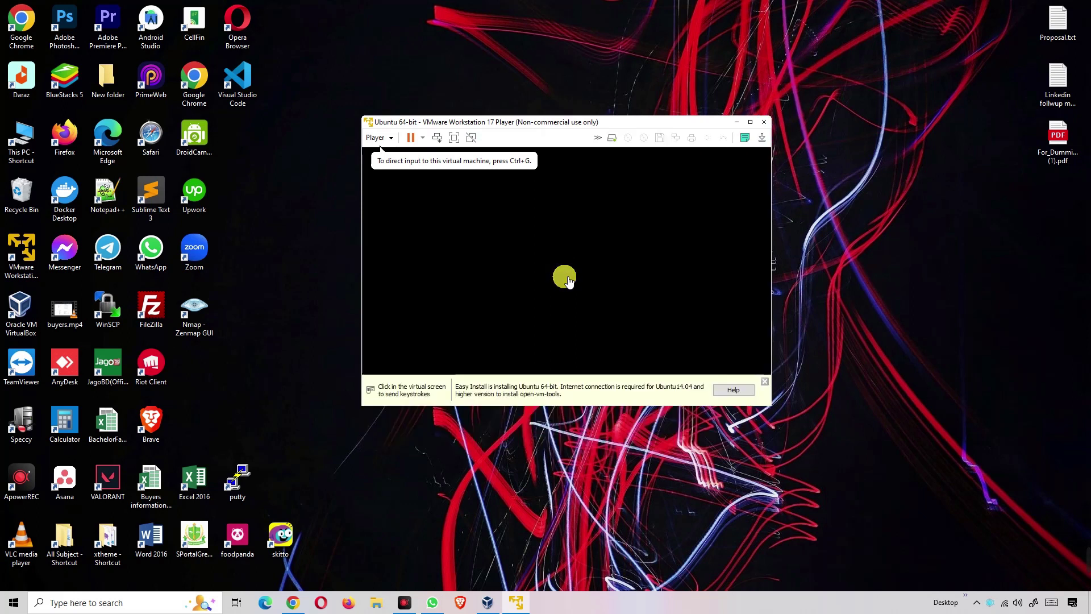
{"action": "left_click", "coordinate": [759, 380]}
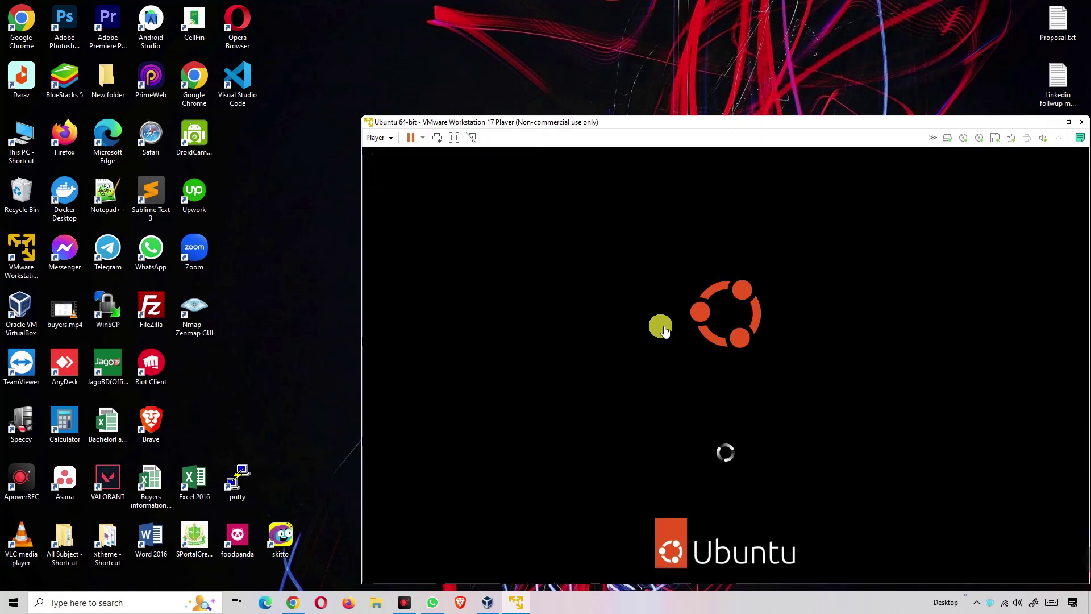
{"action": "left_click_drag", "start_coordinate": [621, 126], "coordinate": [486, 67]}
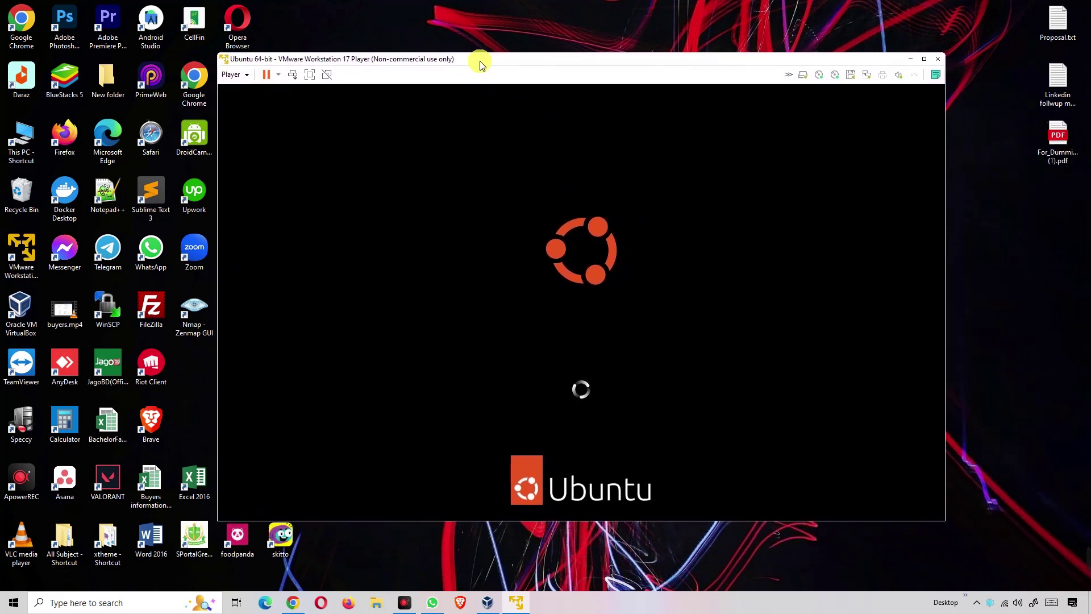
{"action": "left_click_drag", "start_coordinate": [480, 64], "coordinate": [468, 64]}
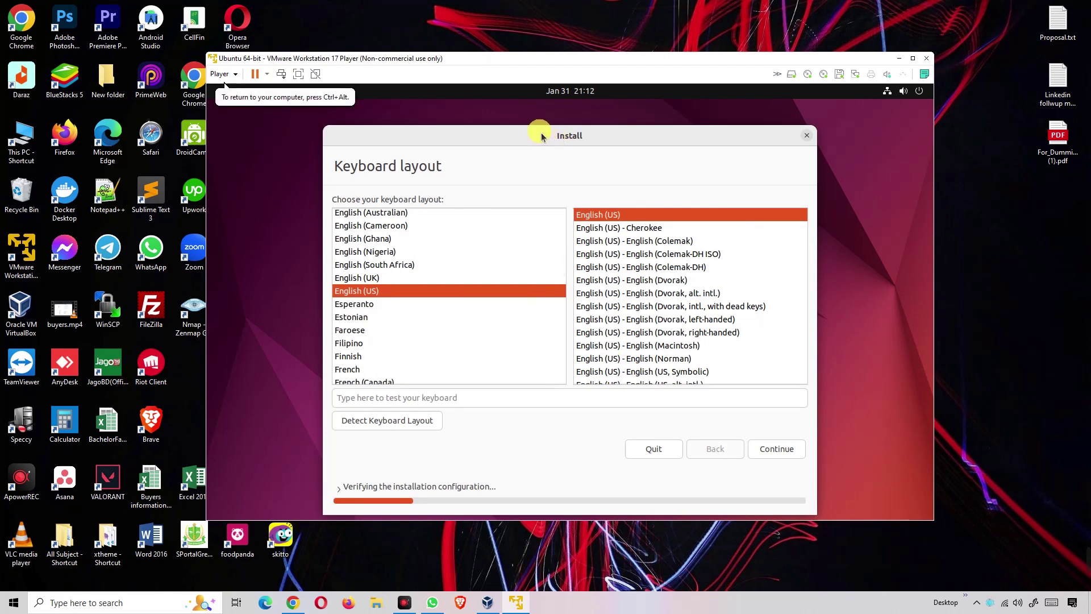
Step: Keep the English (US) keyboard layout and Normal installation with updates
{"action": "mouse_move", "coordinate": [448, 290]}
{"action": "left_click", "coordinate": [774, 449]}
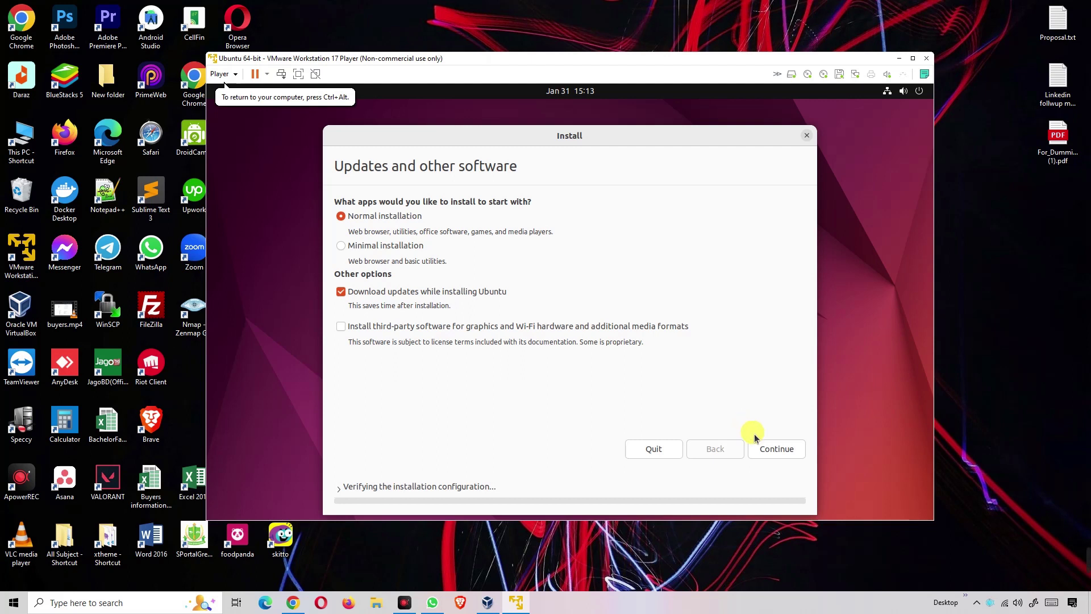
{"action": "left_click", "coordinate": [780, 454]}
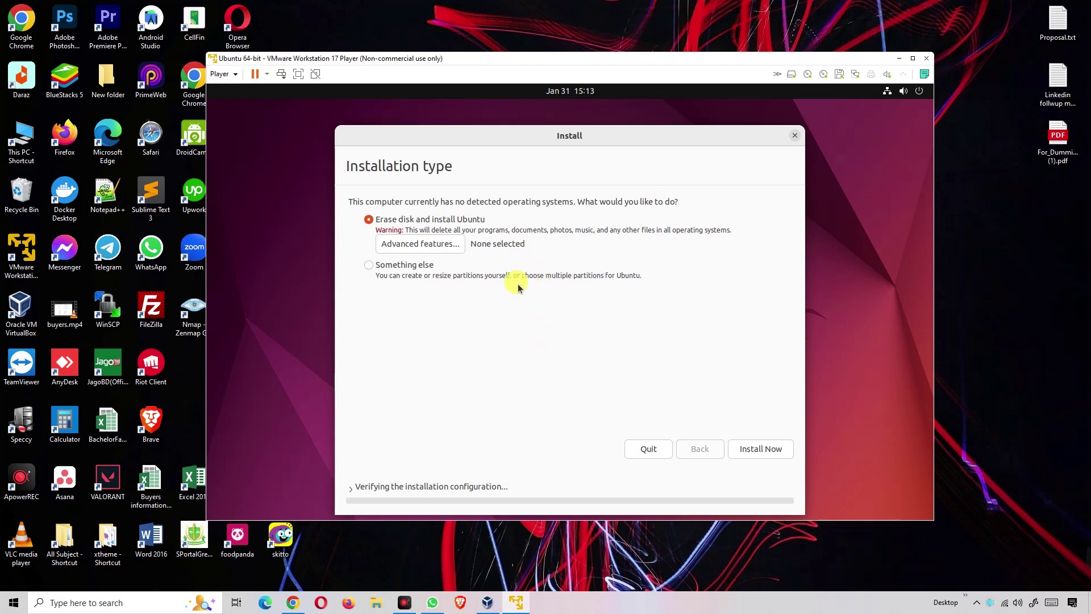
Step: Install with Erase disk and install Ubuntu, confirming the partition changes
{"action": "left_click", "coordinate": [758, 454]}
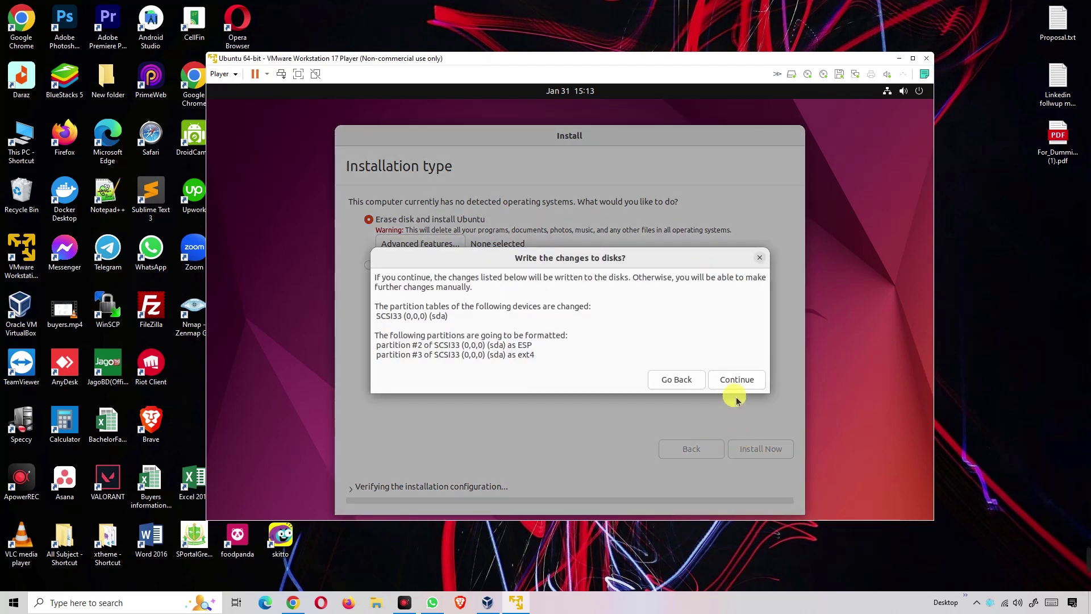
{"action": "left_click", "coordinate": [737, 380]}
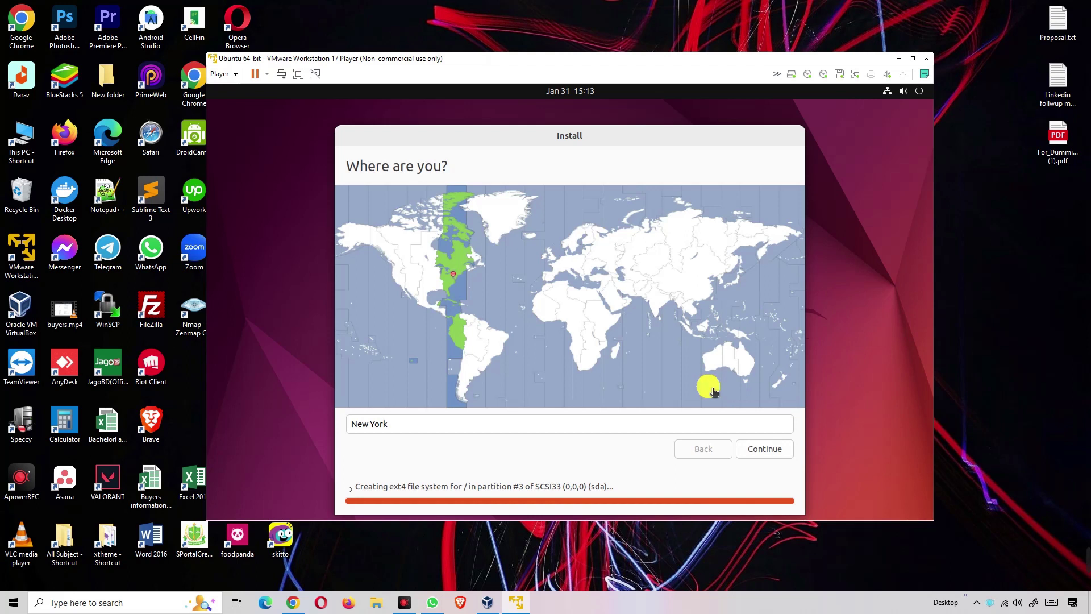
Step: Select Dhaka as the time zone on the map and continue
{"action": "left_click", "coordinate": [570, 426]}
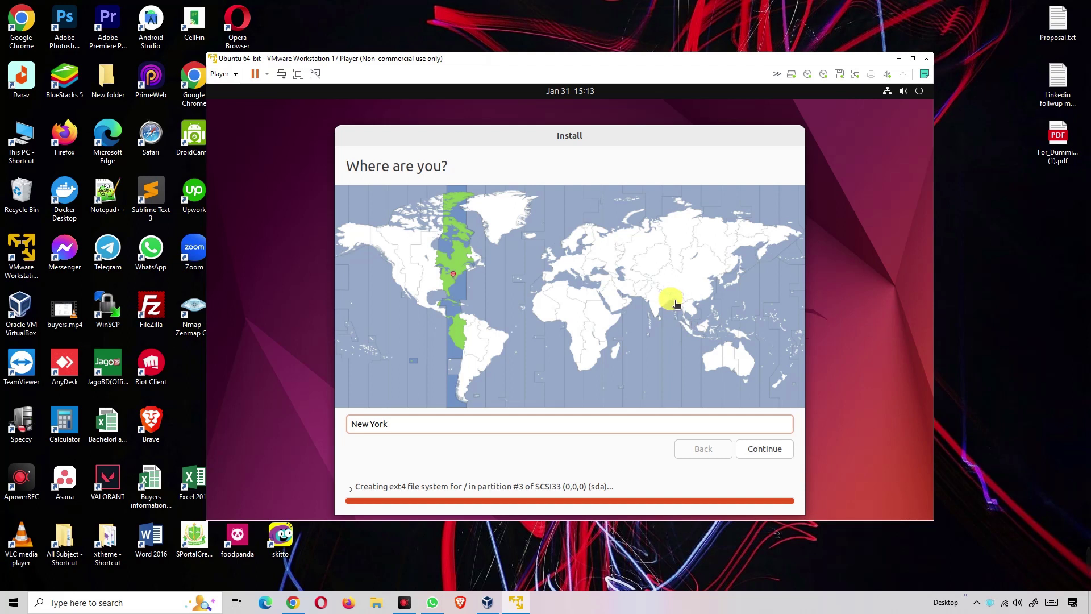
{"action": "left_click", "coordinate": [674, 303]}
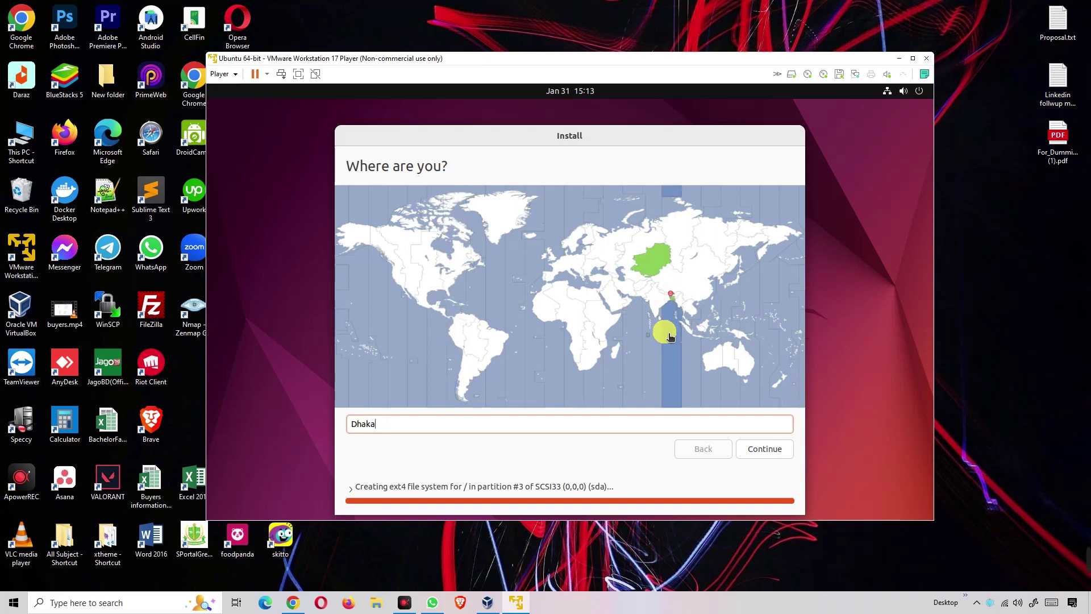
{"action": "left_click", "coordinate": [773, 453]}
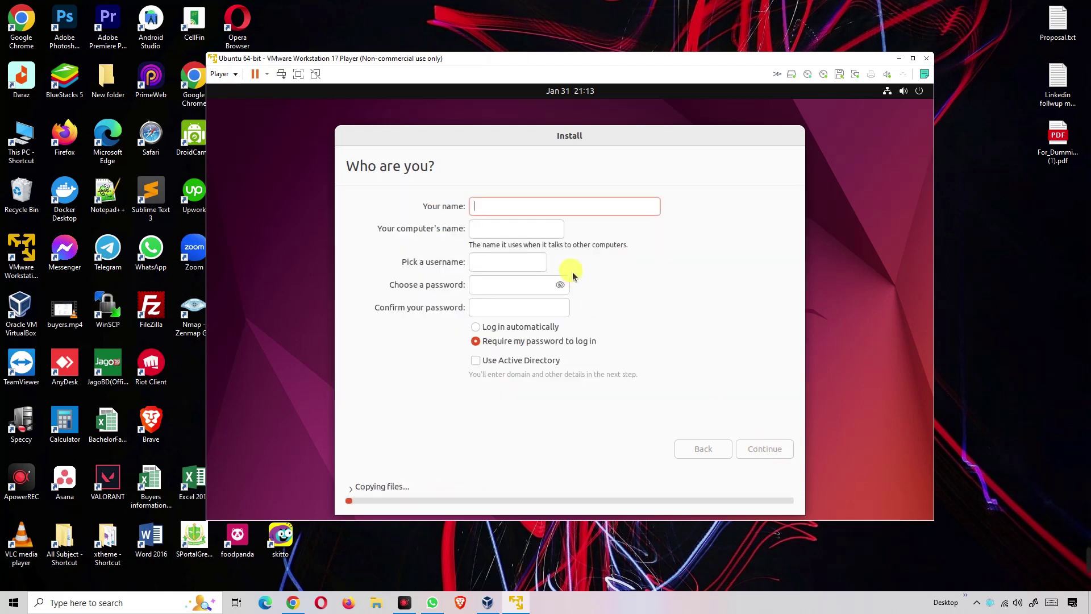
{"action": "type", "text": "A"}
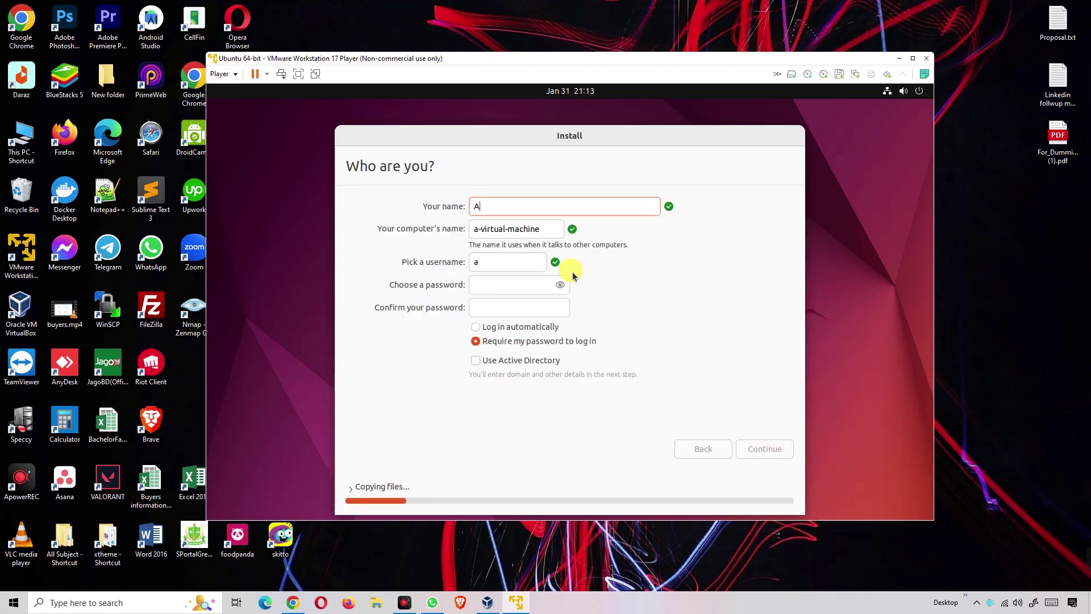
{"action": "type", "text": "rif "}
{"action": "type", "text": "Billah"}
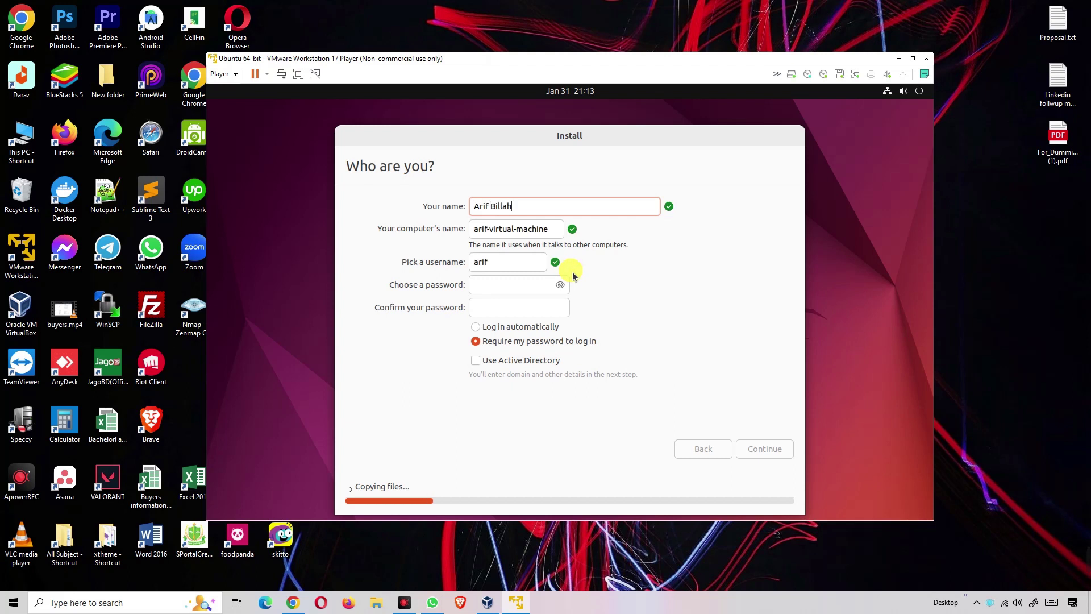
Step: Rename the account to Ubuntu, enter and confirm its password, and continue
{"action": "left_click_drag", "start_coordinate": [533, 206], "coordinate": [470, 219]}
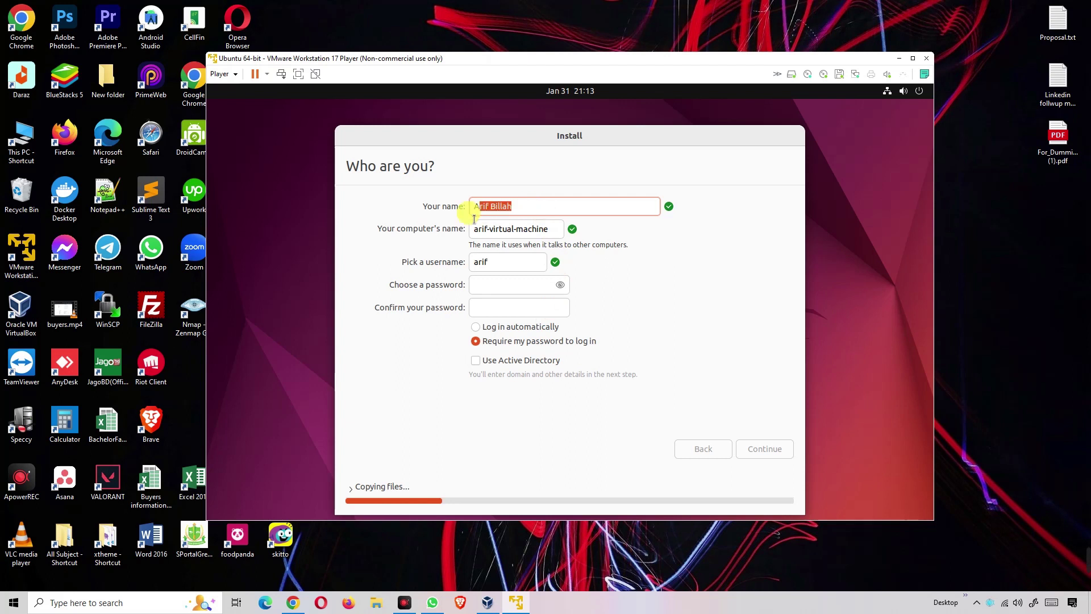
{"action": "key", "text": "BackSpace"}
{"action": "type", "text": "U"}
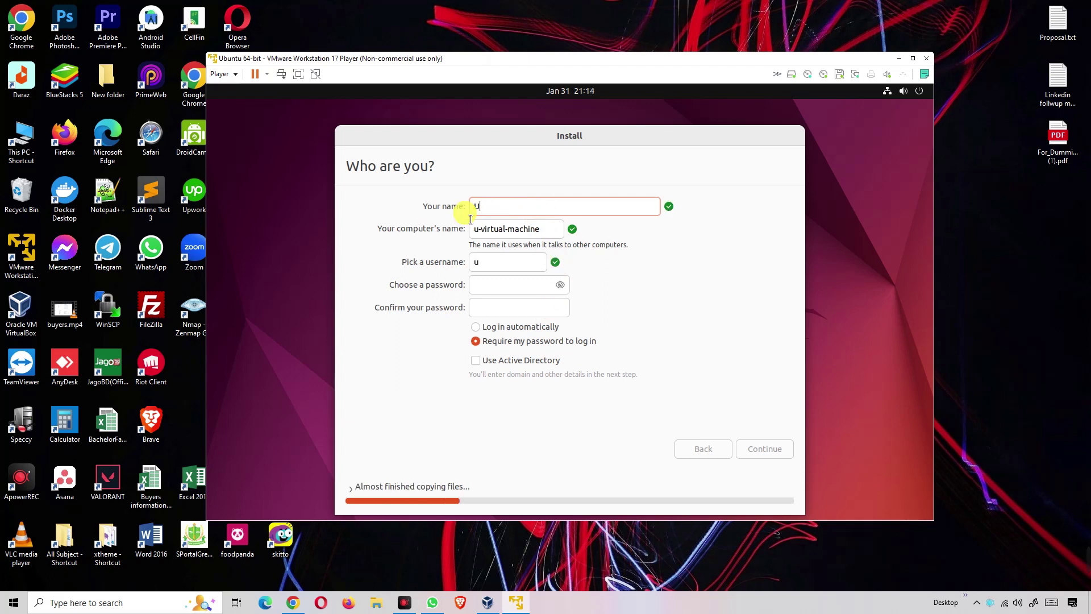
{"action": "type", "text": "buntu"}
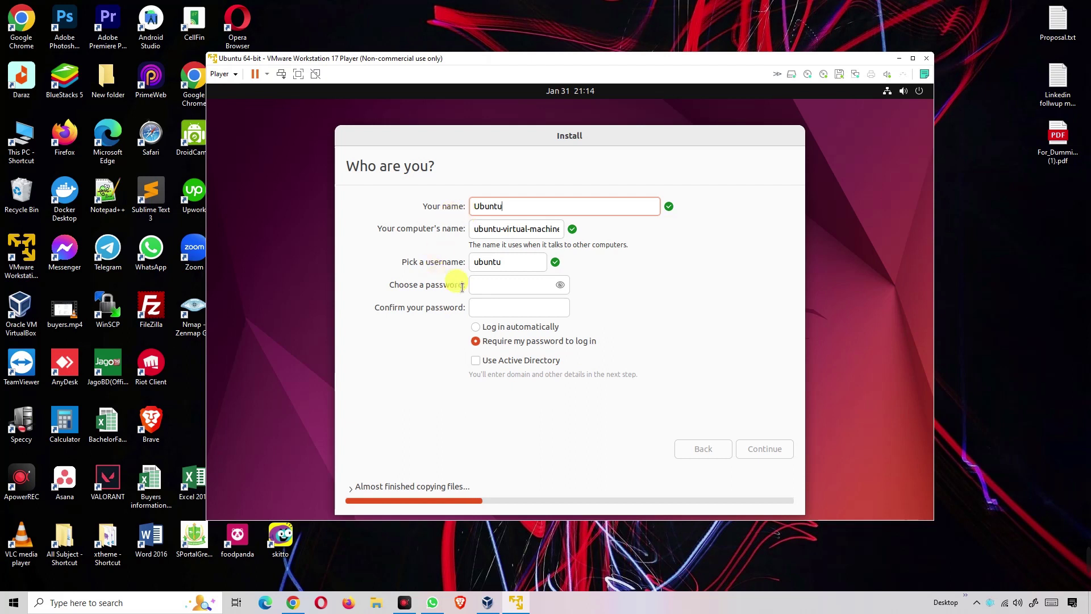
{"action": "left_click", "coordinate": [506, 262]}
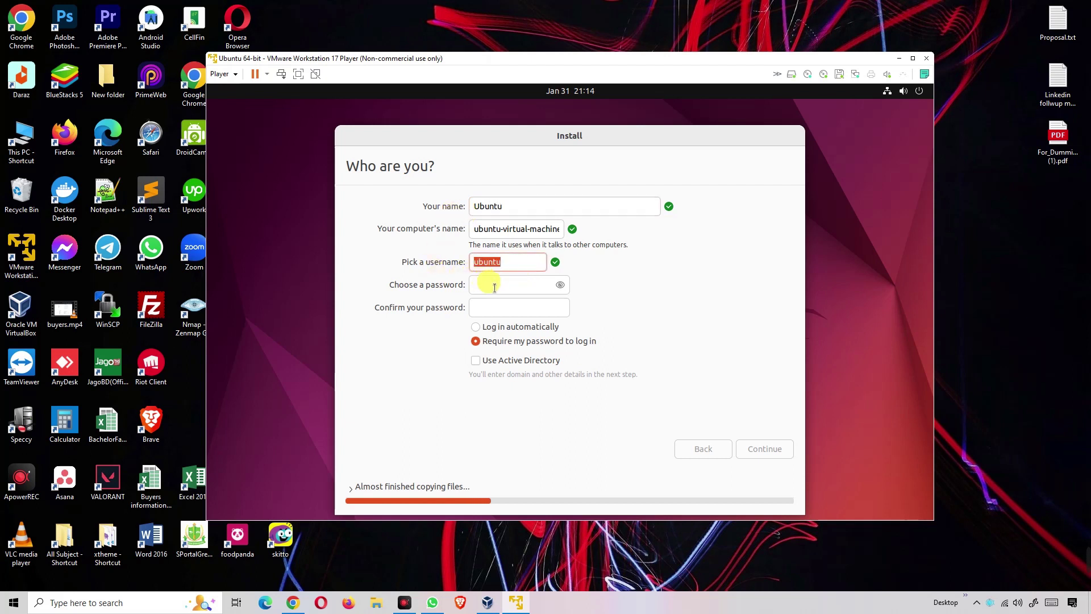
{"action": "left_click", "coordinate": [496, 287]}
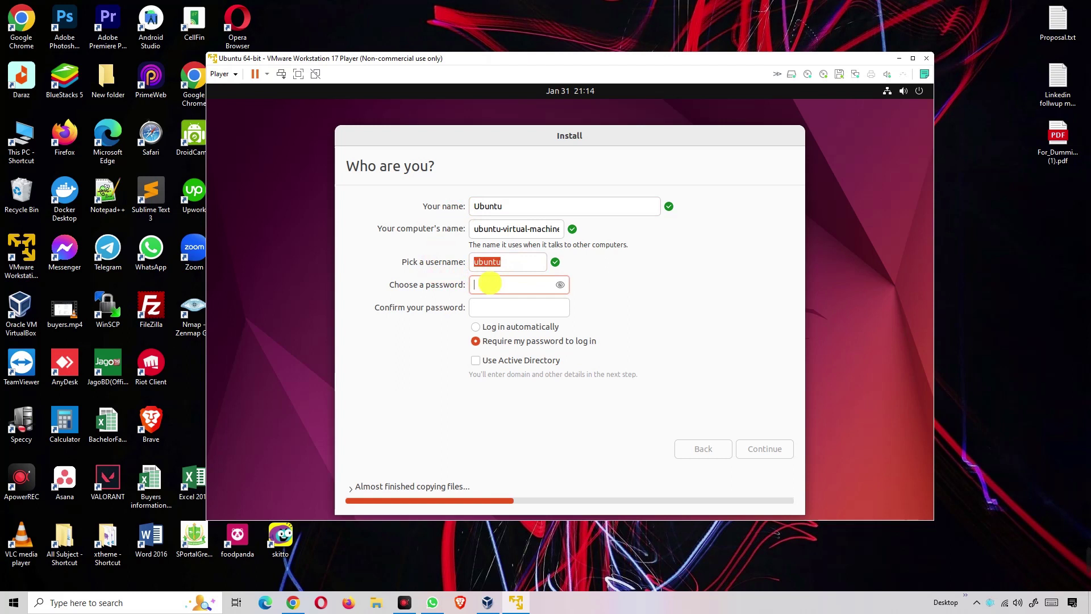
{"action": "left_click", "coordinate": [517, 305]}
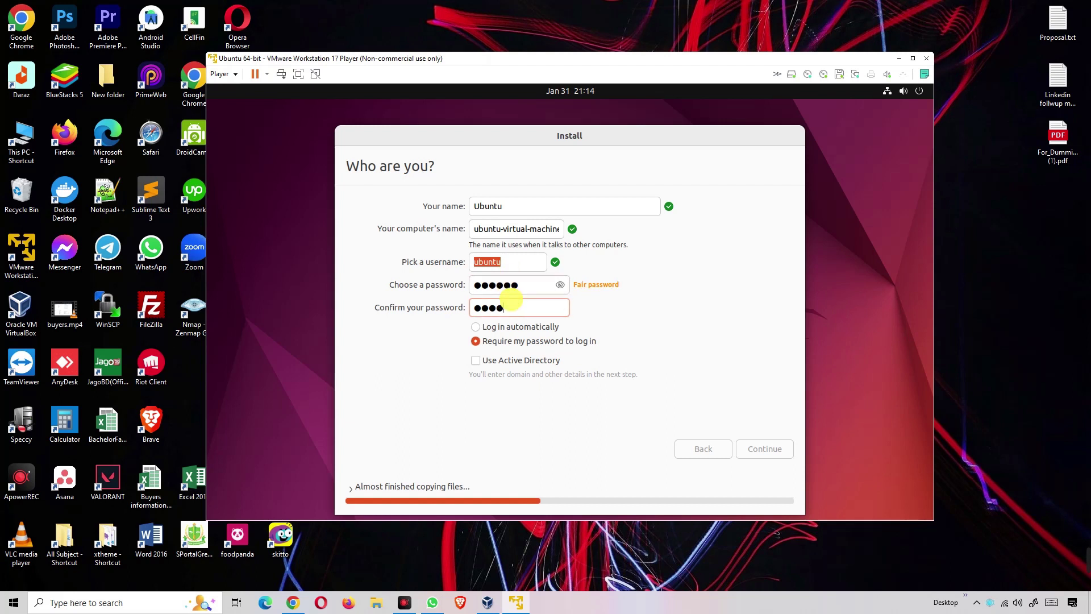
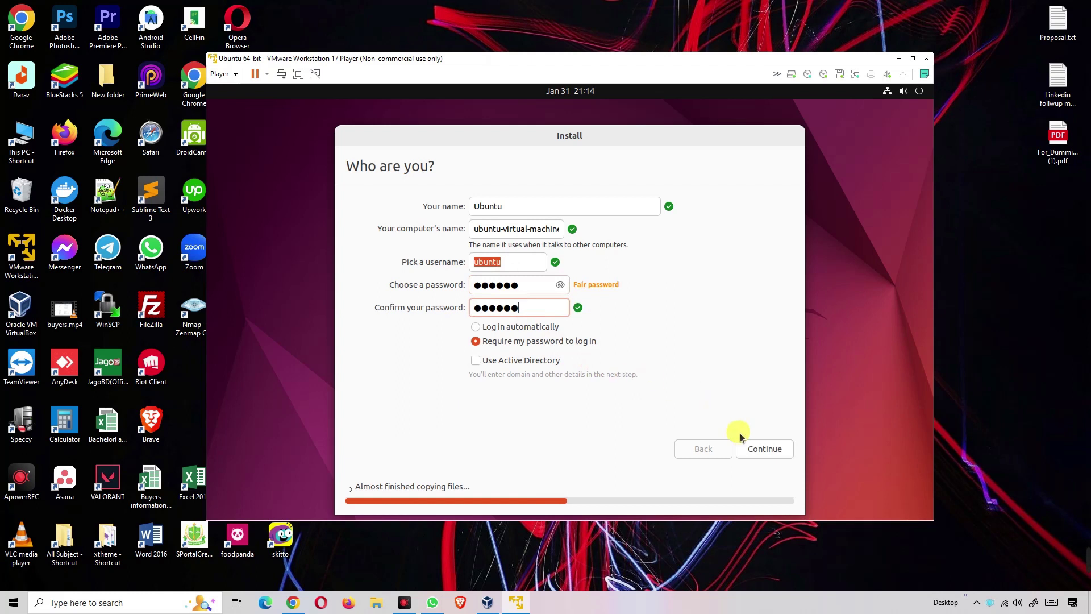
{"action": "left_click", "coordinate": [764, 449]}
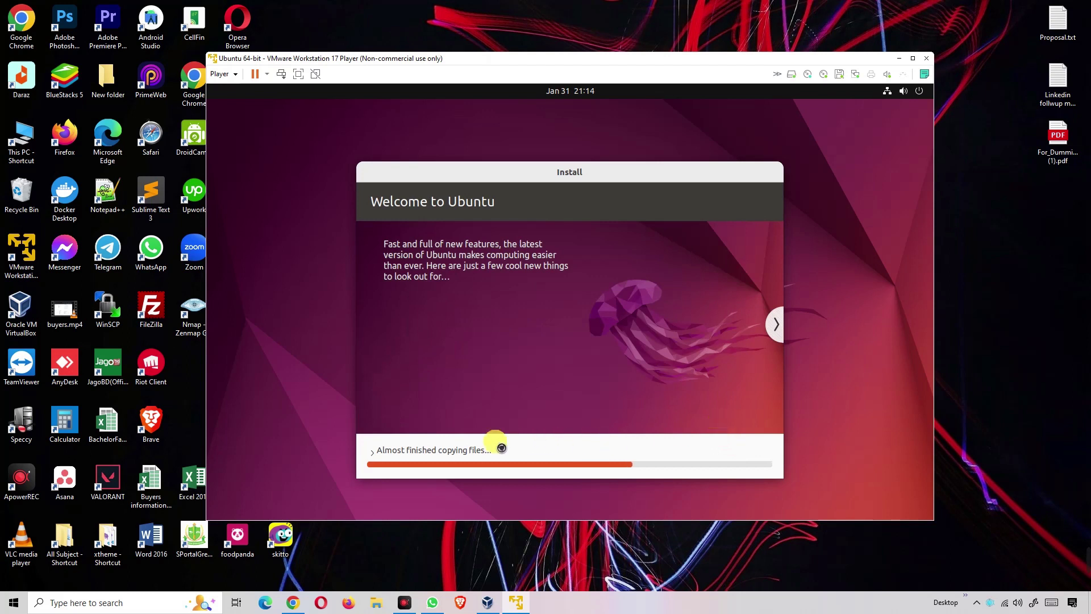
Step: Show the detailed installation log and wait until Ubuntu finishes installing
{"action": "left_click", "coordinate": [377, 452]}
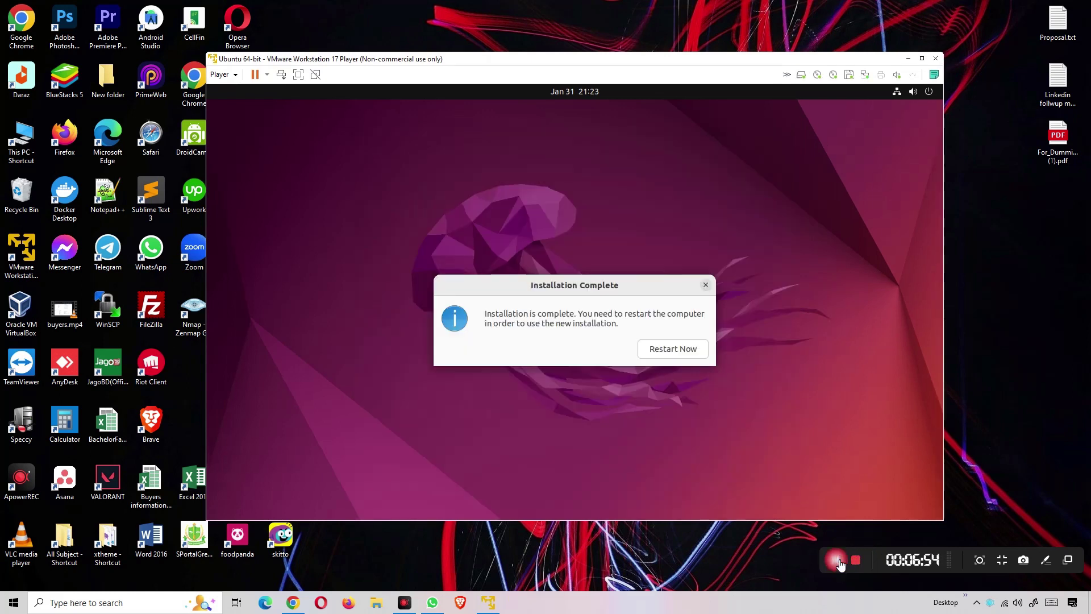
{"action": "left_click", "coordinate": [839, 561]}
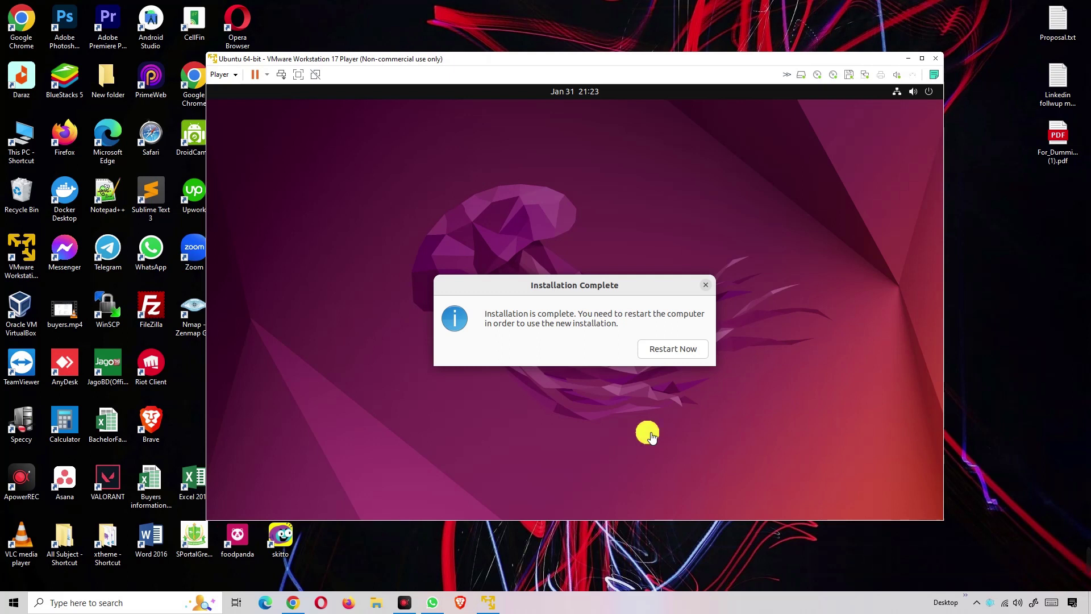
Step: Restart the VM into the installed Ubuntu and wait for its login screen
{"action": "left_click", "coordinate": [672, 349]}
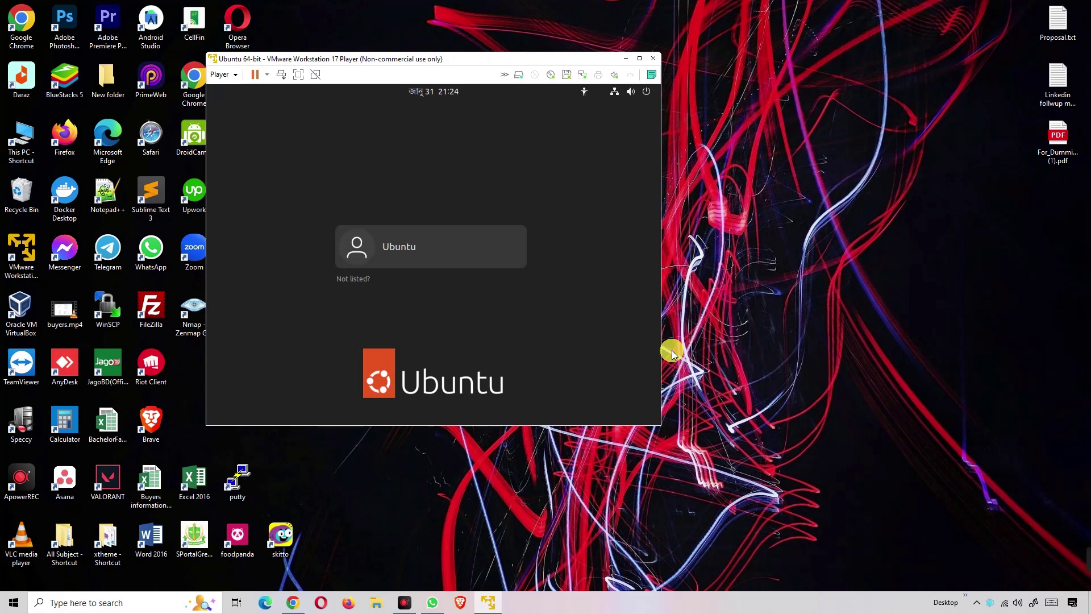
Step: Log in as the Ubuntu user with the account password
{"action": "left_click", "coordinate": [415, 252]}
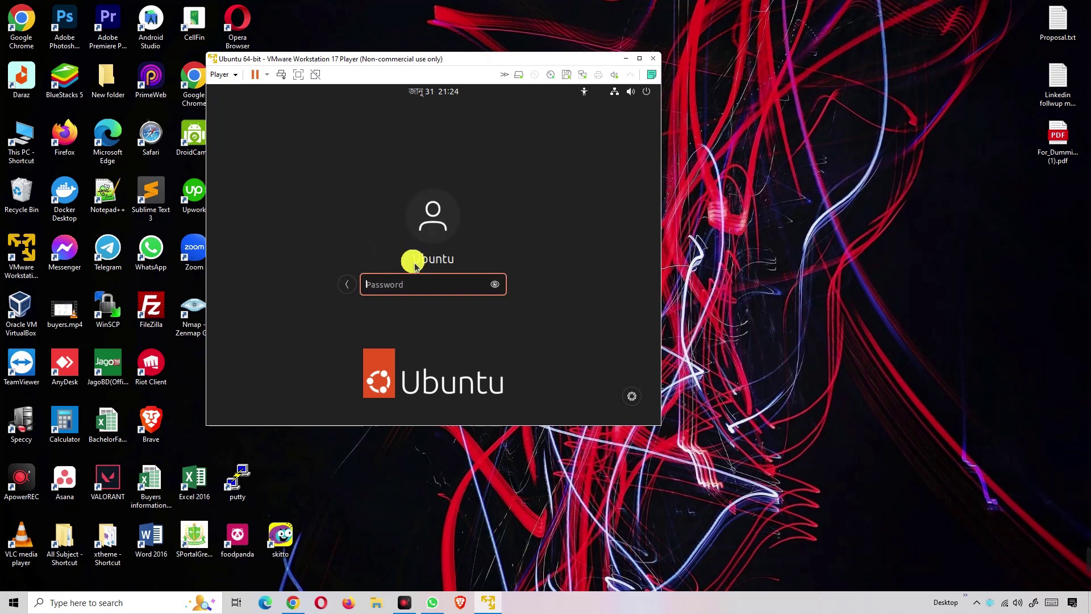
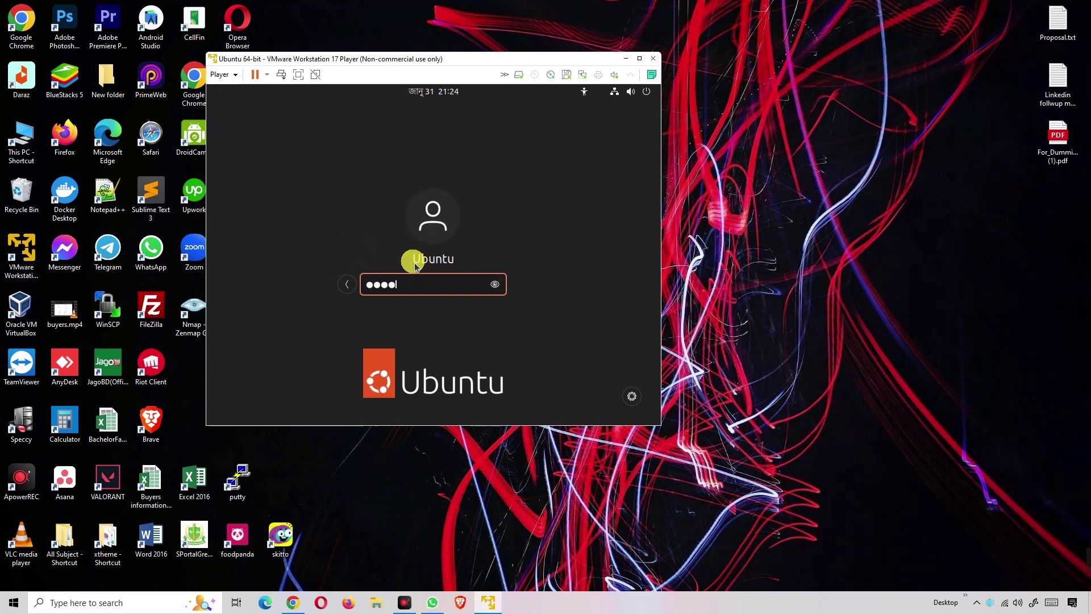
{"action": "key", "text": "Return"}
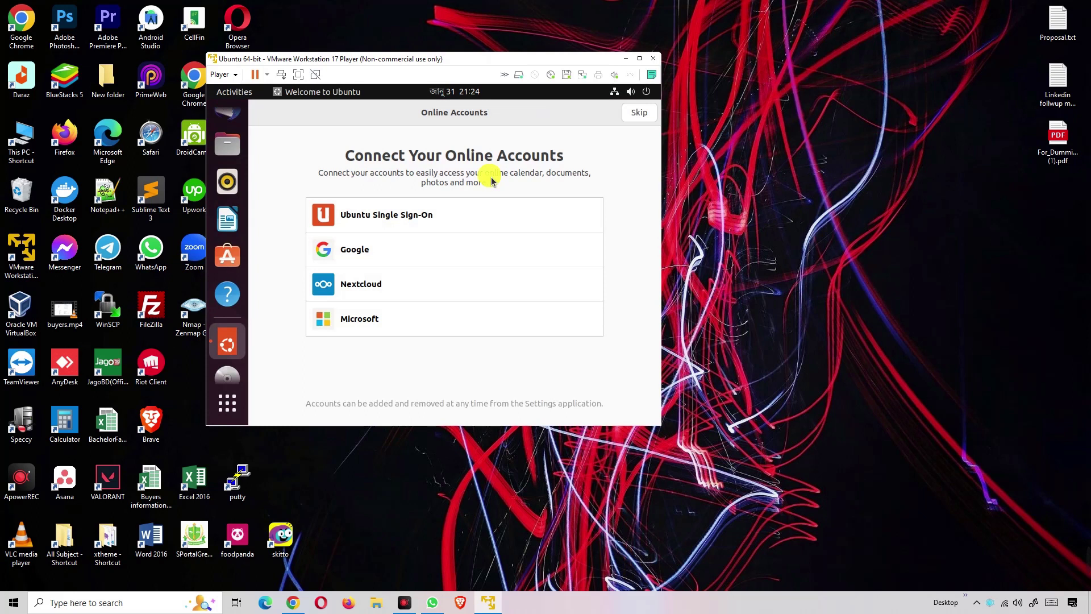
Step: Skip Online Accounts and go through Help Improve Ubuntu and Privacy to Done
{"action": "left_click", "coordinate": [640, 111]}
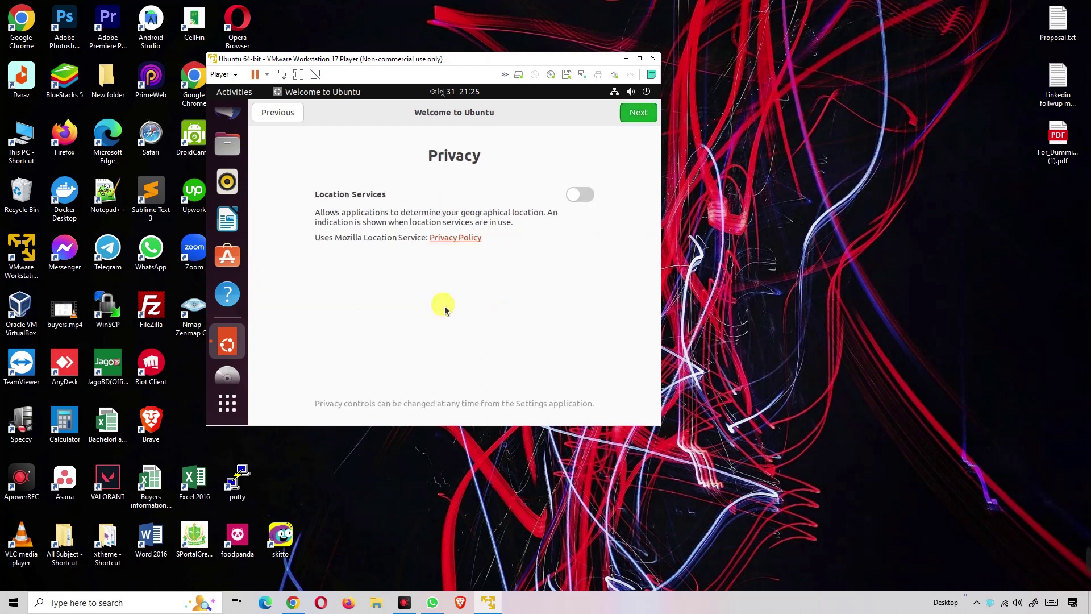
{"action": "left_click", "coordinate": [638, 113]}
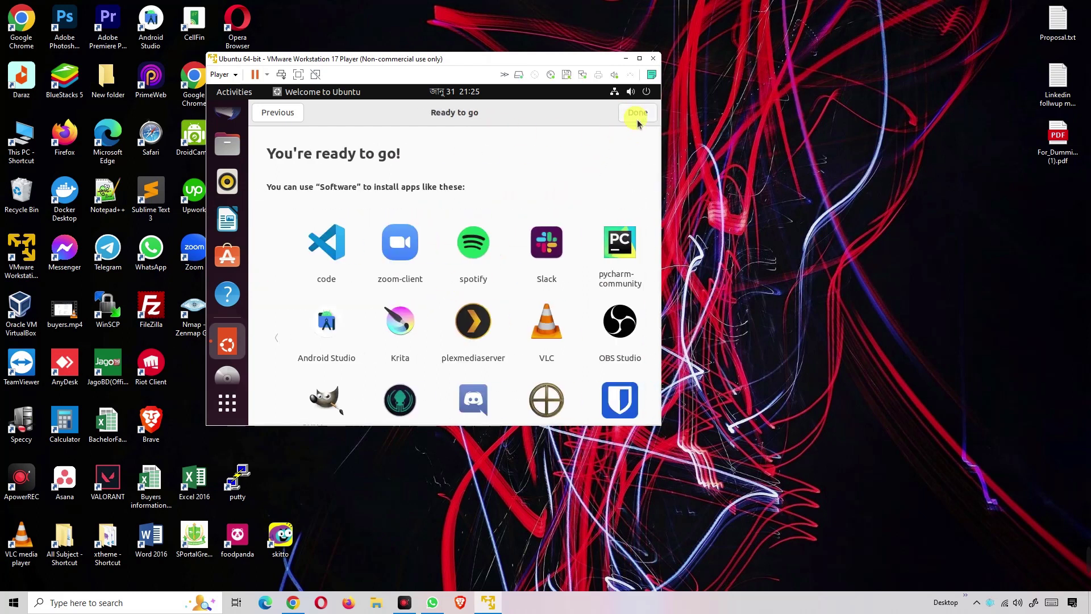
{"action": "left_click", "coordinate": [638, 113]}
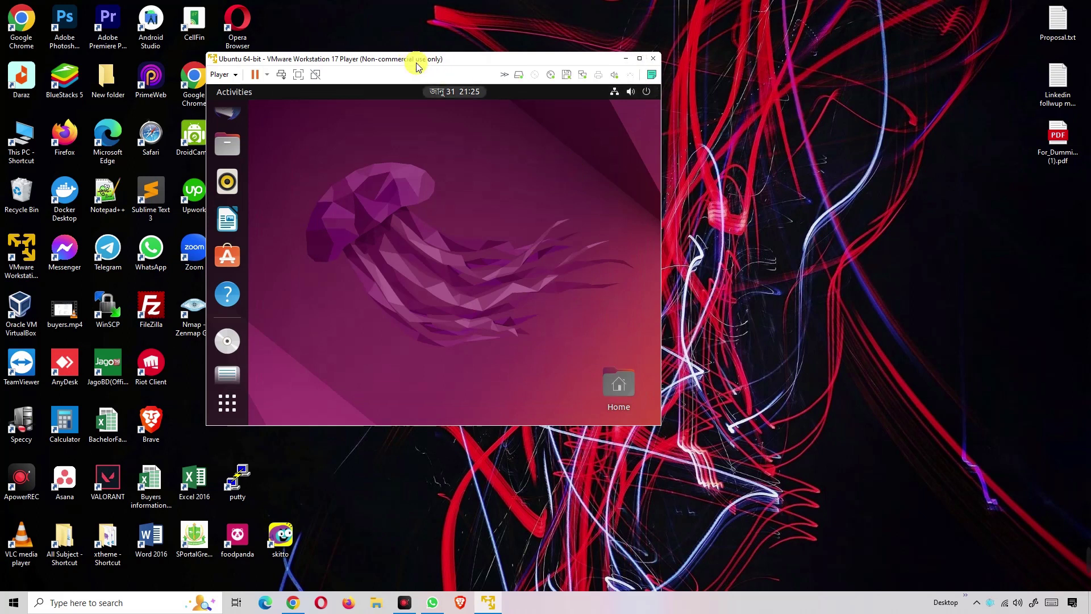
Step: Drag the VMware Player window rightward on the Windows desktop
{"action": "left_click_drag", "start_coordinate": [417, 60], "coordinate": [558, 75]}
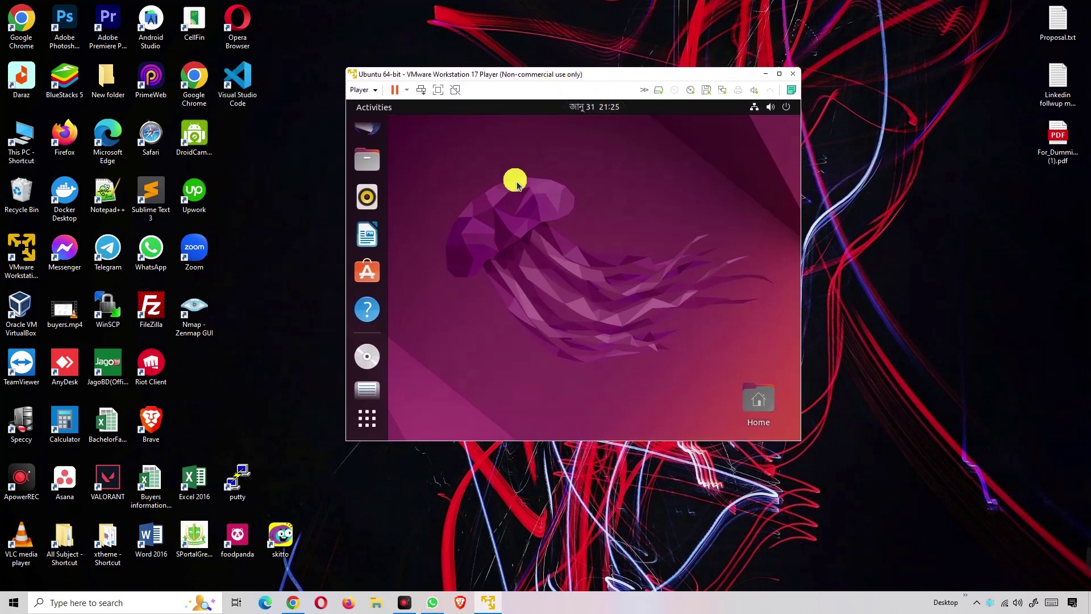